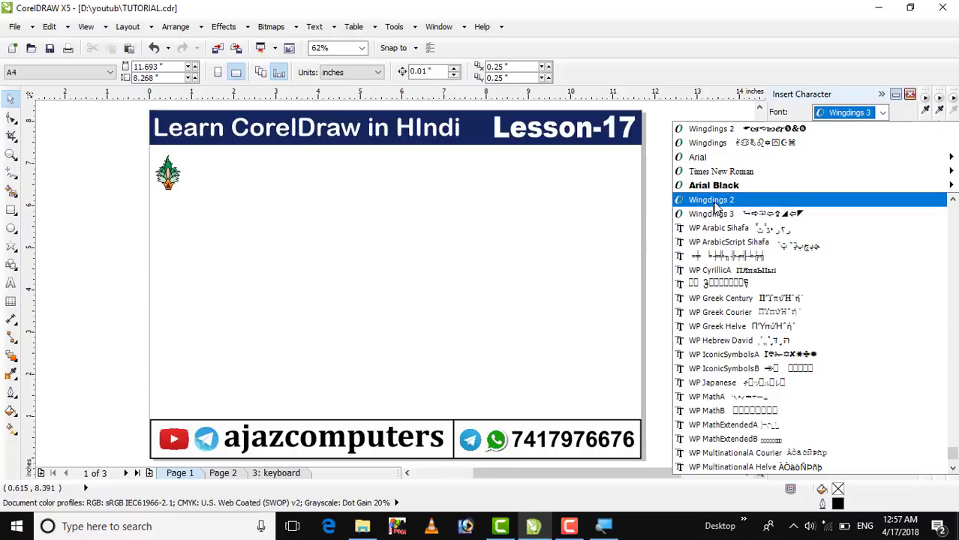
Step: Place the bold six-armed asterisk from the Wingdings 2 font near the middle of Page 1
{"action": "left_click_drag", "start_coordinate": [603, 214], "coordinate": [622, 303]}
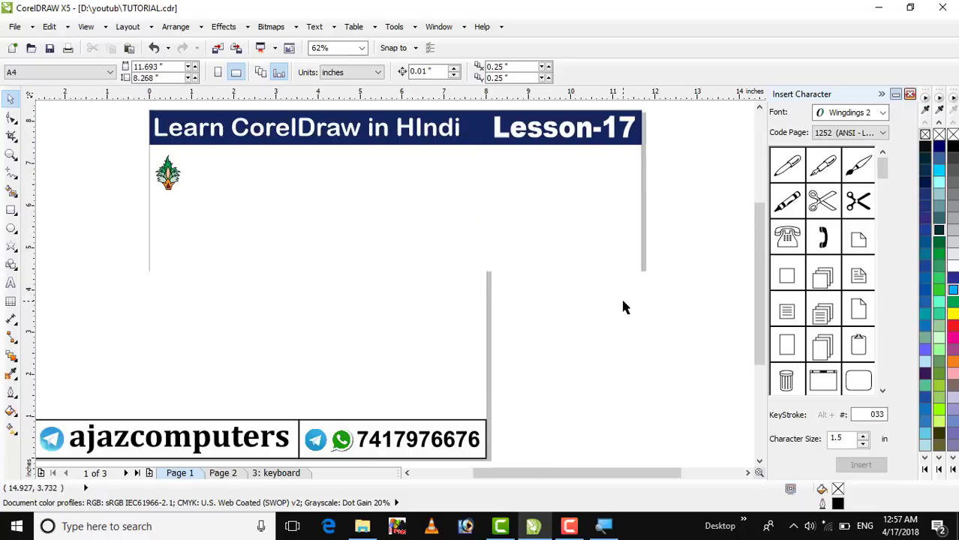
{"action": "scroll", "coordinate": [887, 391], "scroll_direction": "down", "scroll_amount": 5}
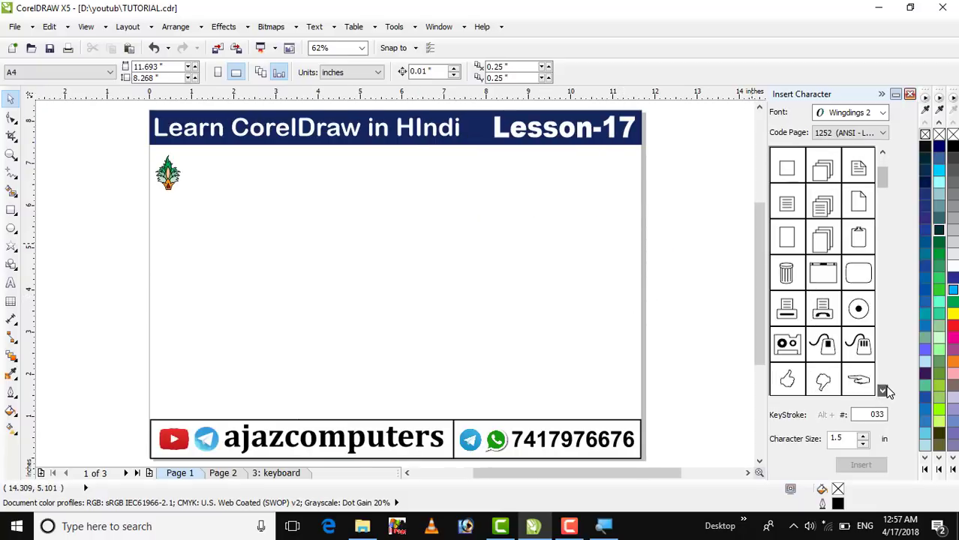
{"action": "scroll", "coordinate": [887, 391], "scroll_direction": "down", "scroll_amount": 10}
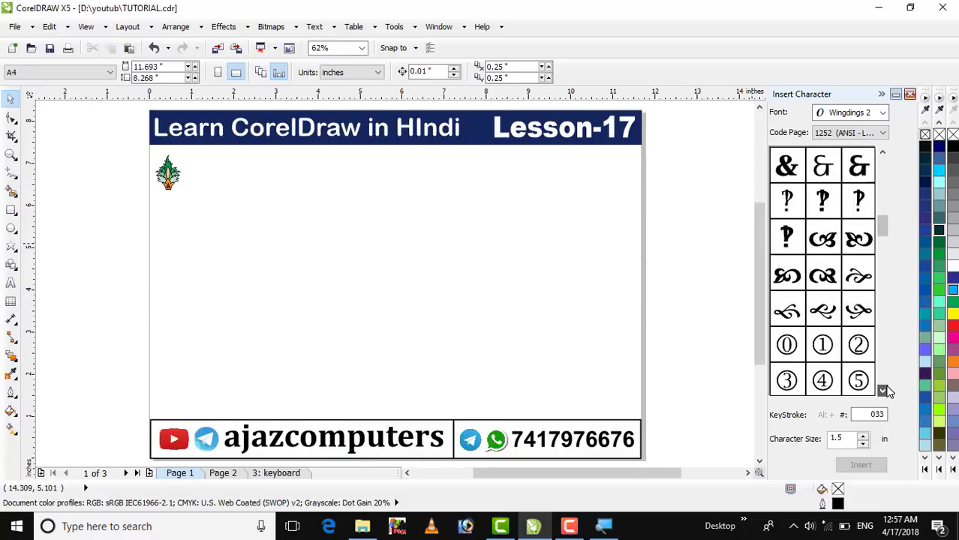
{"action": "scroll", "coordinate": [887, 391], "scroll_direction": "down", "scroll_amount": 10}
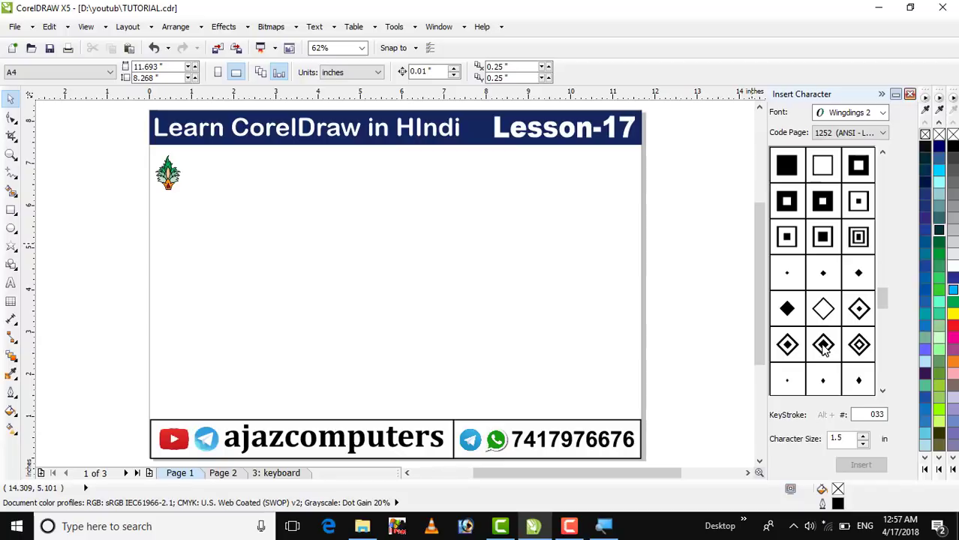
{"action": "scroll", "coordinate": [885, 393], "scroll_direction": "down", "scroll_amount": 5}
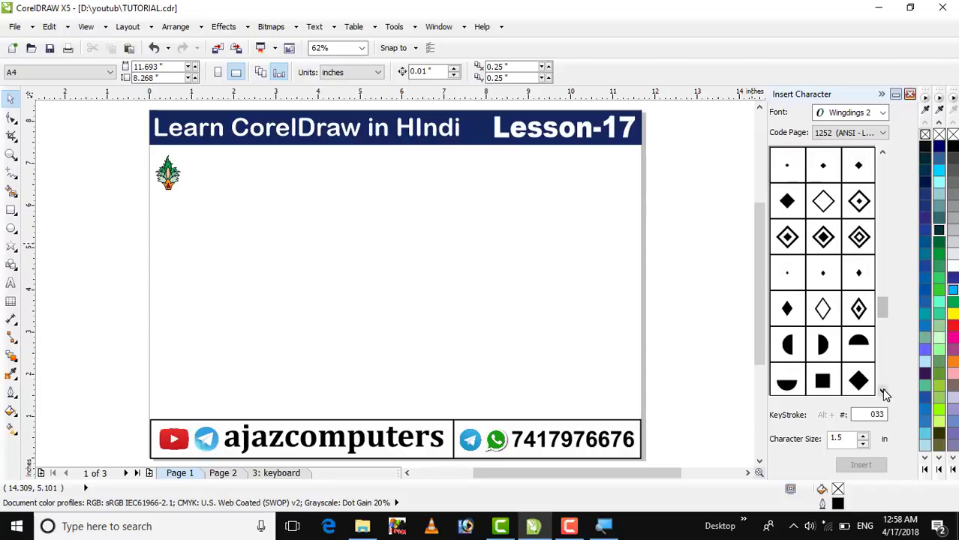
{"action": "scroll", "coordinate": [886, 394], "scroll_direction": "down", "scroll_amount": 6}
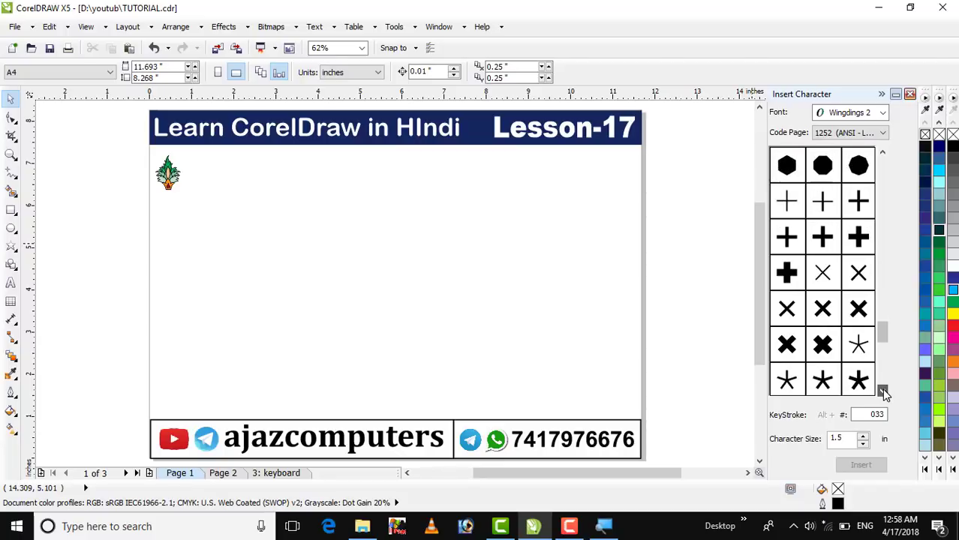
{"action": "left_click", "coordinate": [884, 391]}
{"action": "left_click_drag", "start_coordinate": [857, 354], "coordinate": [413, 291]}
{"action": "left_click", "coordinate": [521, 273]}
Step: Fill the asterisk with red and remove its outline
{"action": "left_click", "coordinate": [395, 285]}
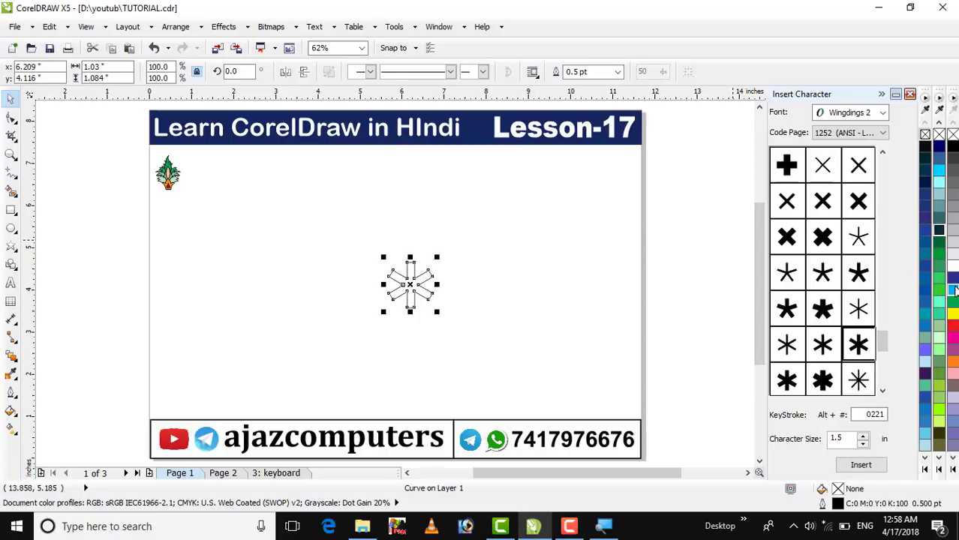
{"action": "left_click", "coordinate": [952, 325]}
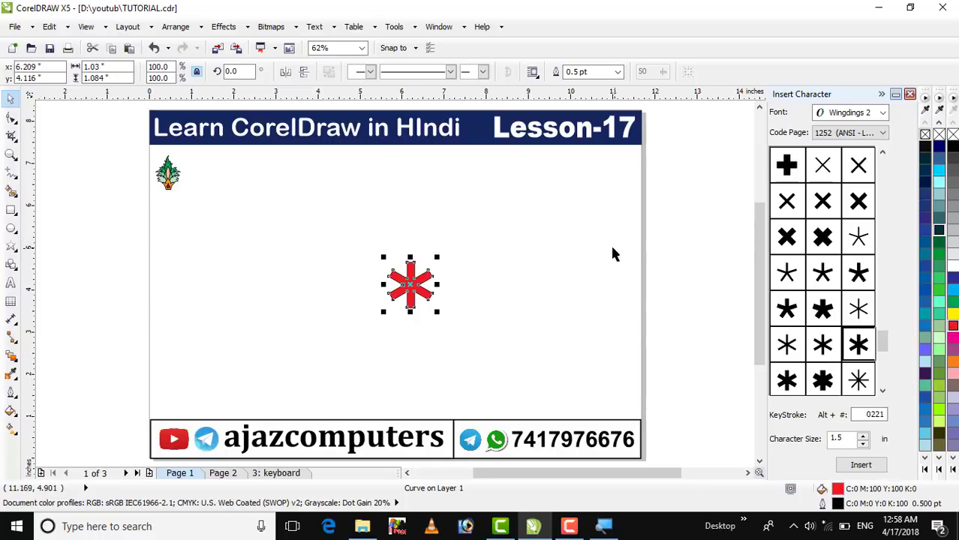
{"action": "left_click", "coordinate": [615, 255]}
{"action": "left_click", "coordinate": [409, 279]}
{"action": "right_click", "coordinate": [938, 135]}
{"action": "left_click", "coordinate": [535, 204]}
Step: Move the asterisk off the page beside its right edge, then show Page 2 without the Insert Character docker
{"action": "left_click", "coordinate": [407, 285]}
{"action": "left_click_drag", "start_coordinate": [408, 285], "coordinate": [685, 249]}
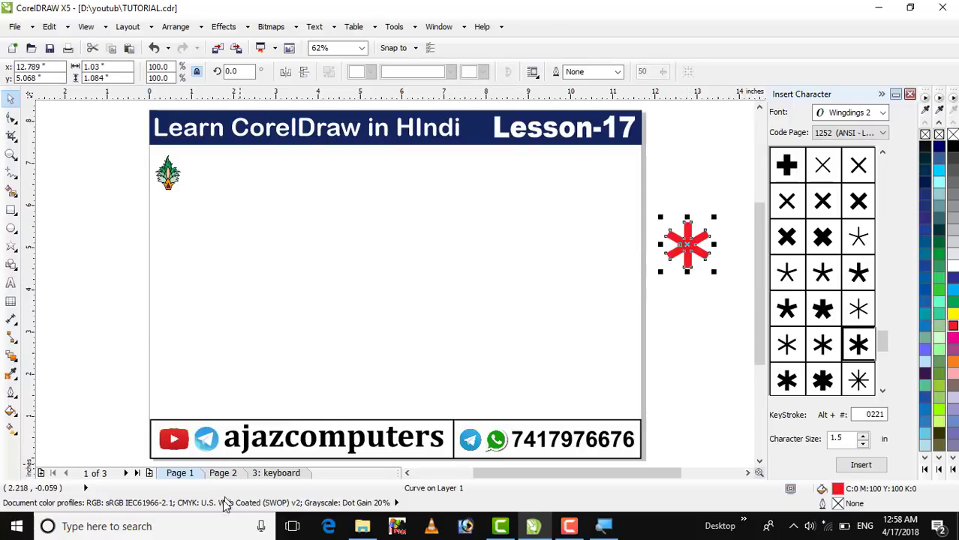
{"action": "left_click", "coordinate": [222, 472]}
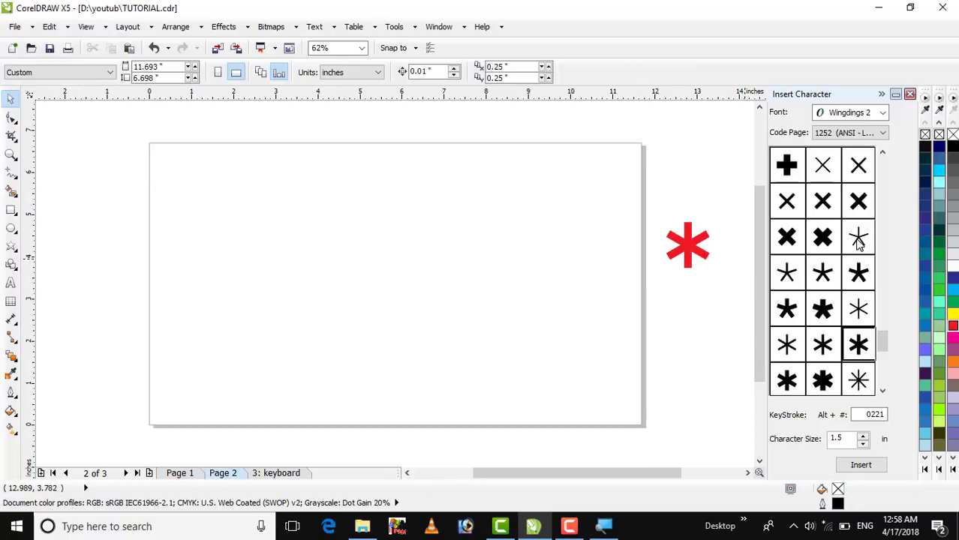
{"action": "left_click", "coordinate": [914, 96]}
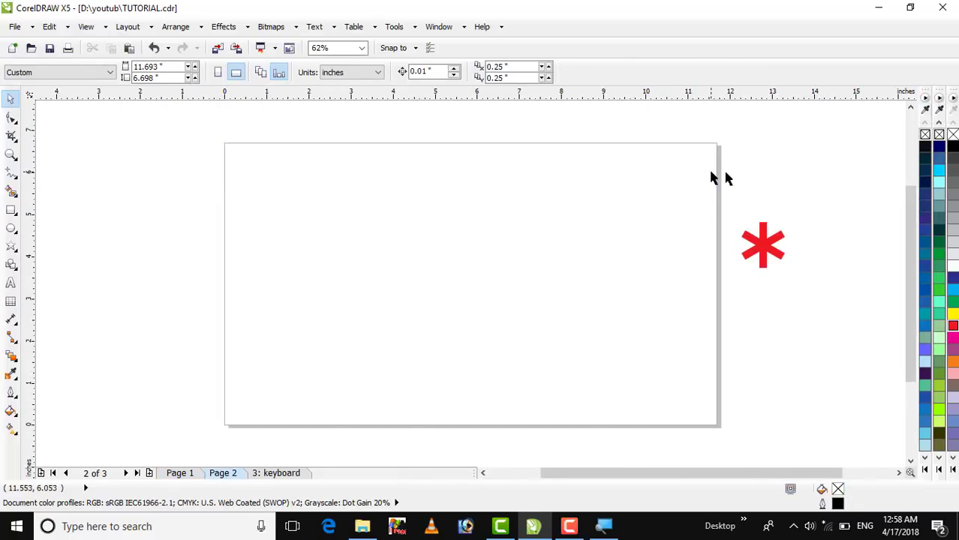
Step: Create a rectangle matching the full page size on Page 2
{"action": "left_click", "coordinate": [758, 250]}
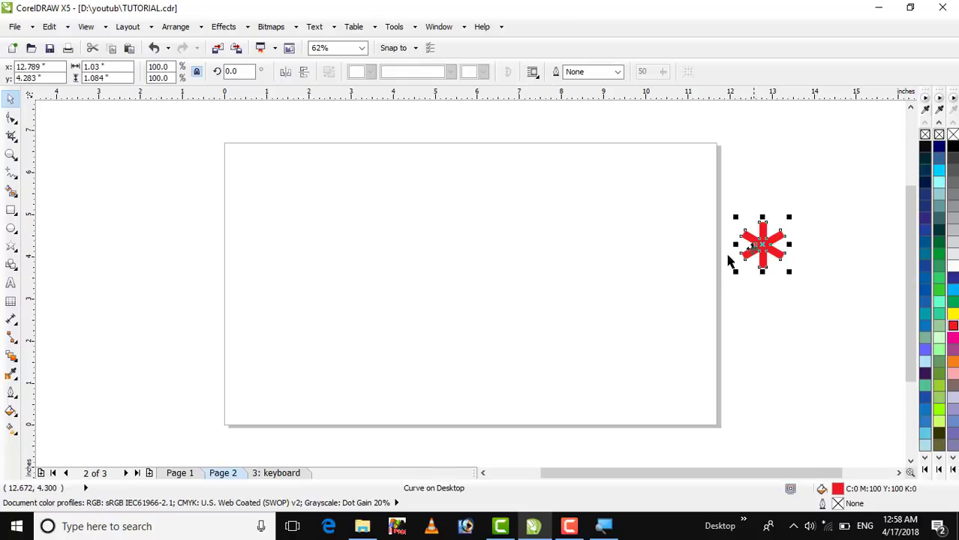
{"action": "double_click", "coordinate": [11, 210]}
{"action": "left_click", "coordinate": [11, 99]}
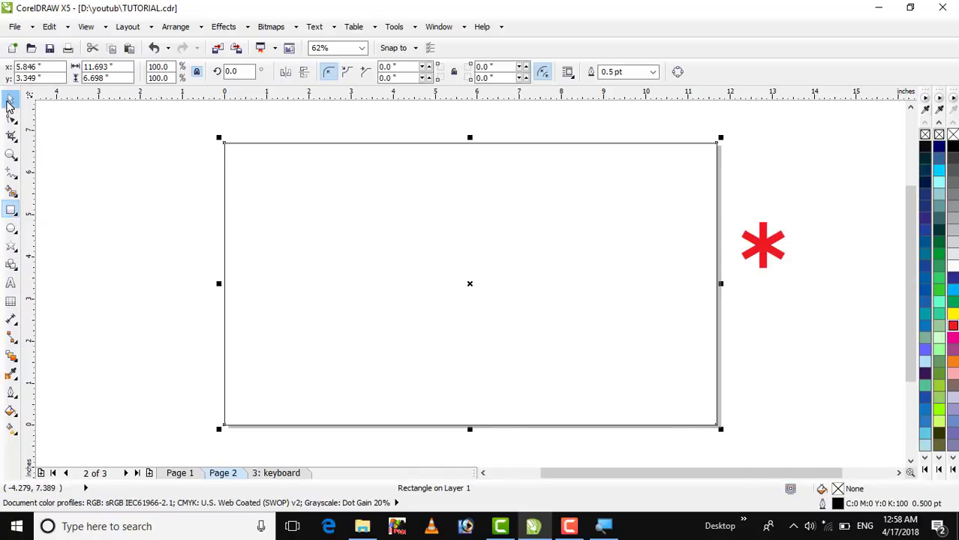
{"action": "left_click", "coordinate": [75, 124]}
Step: Scale the red asterisk down to about 0.64 by 0.67 in and move it farther from the page's right edge
{"action": "left_click", "coordinate": [759, 246]}
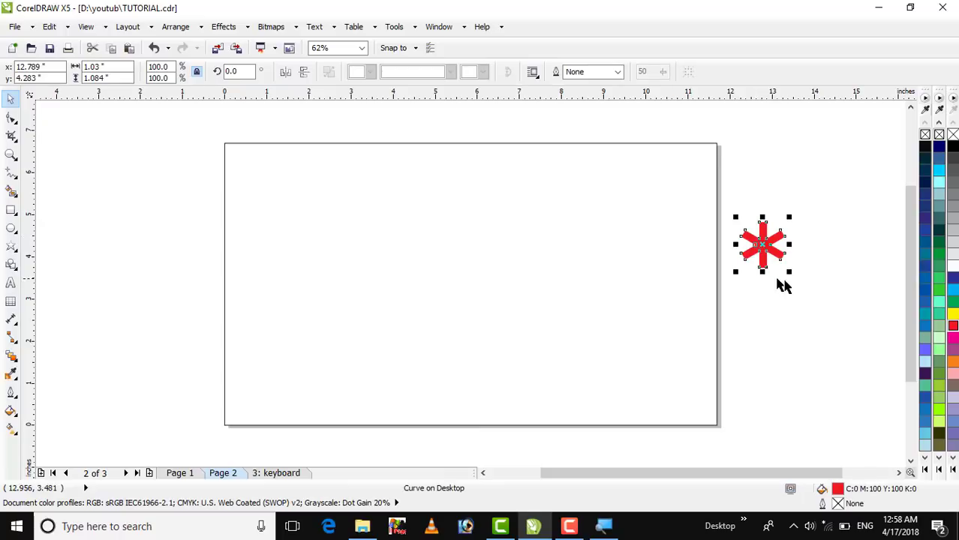
{"action": "left_click_drag", "start_coordinate": [783, 270], "coordinate": [790, 282]}
{"action": "left_click", "coordinate": [790, 281]}
{"action": "left_click_drag", "start_coordinate": [765, 246], "coordinate": [818, 215]}
Step: Align the asterisk to the left and top edges of the page rectangle
{"action": "left_click", "coordinate": [241, 129]}
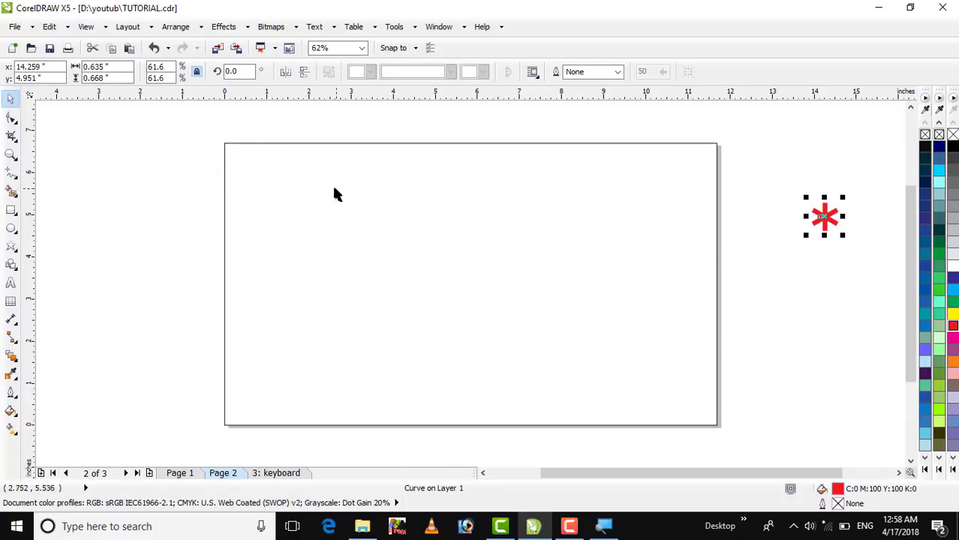
{"action": "key", "text": "ctrl+a"}
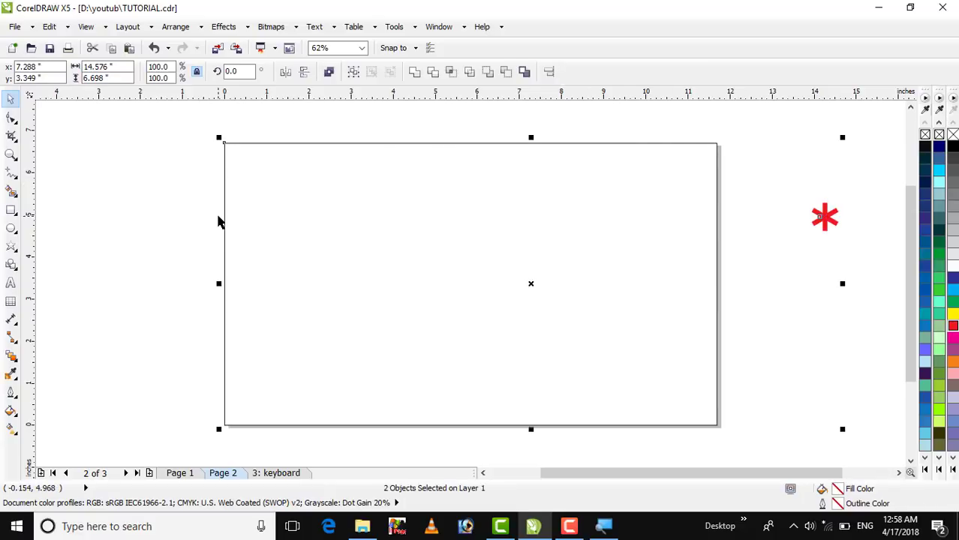
{"action": "key", "text": "l"}
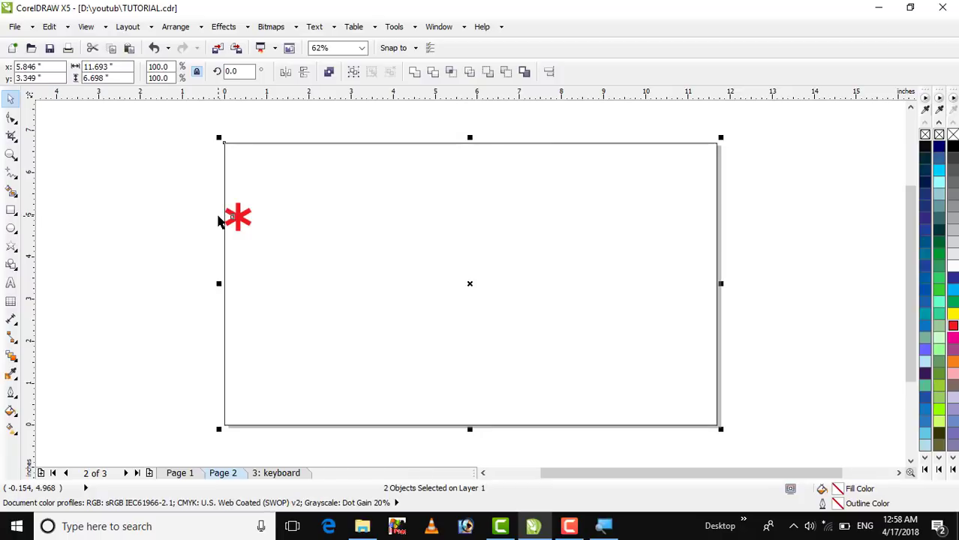
{"action": "key", "text": "t"}
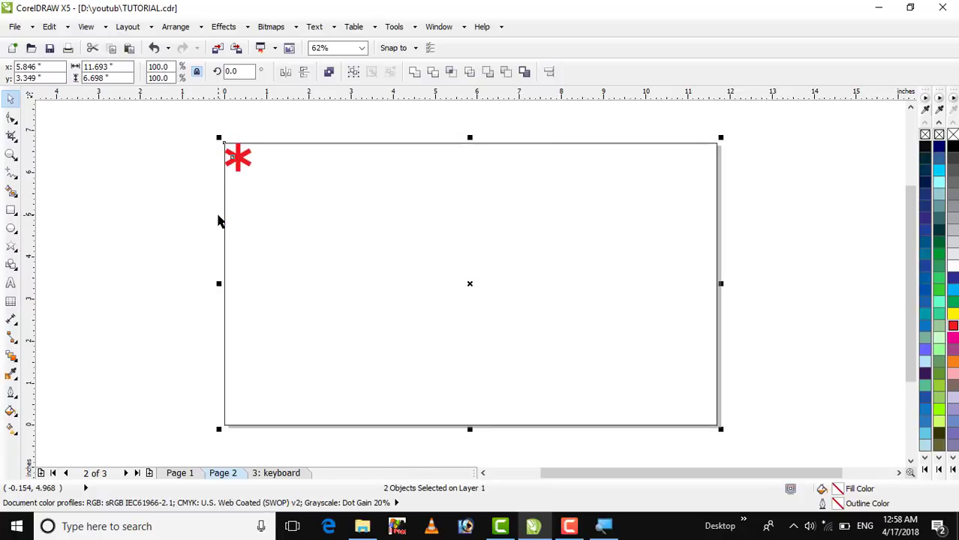
{"action": "left_click", "coordinate": [139, 155]}
Step: Duplicate the asterisk horizontally and align the copy to the rectangle's right edge
{"action": "left_click", "coordinate": [237, 157]}
{"action": "left_click_drag", "start_coordinate": [241, 158], "coordinate": [647, 185]}
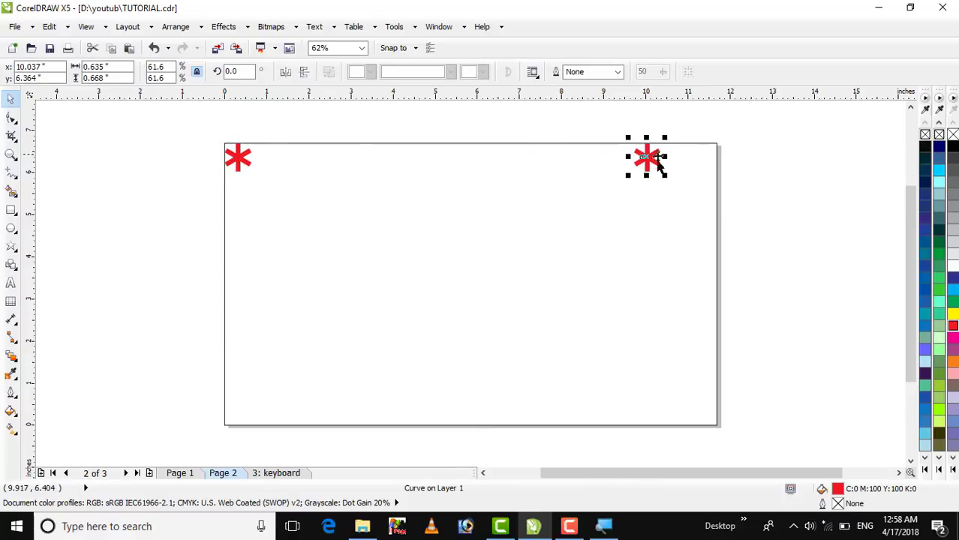
{"action": "left_click", "coordinate": [527, 188], "text": "shift"}
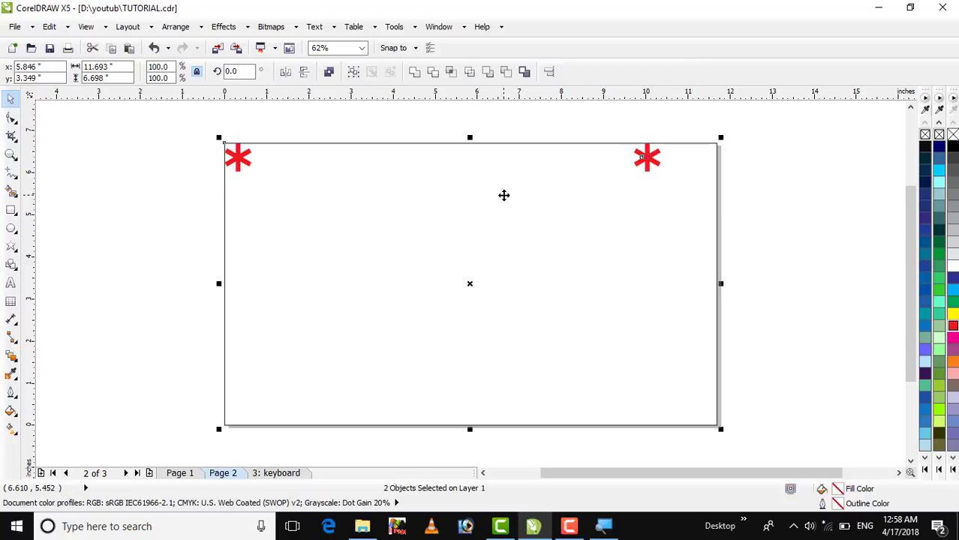
{"action": "key", "text": "r"}
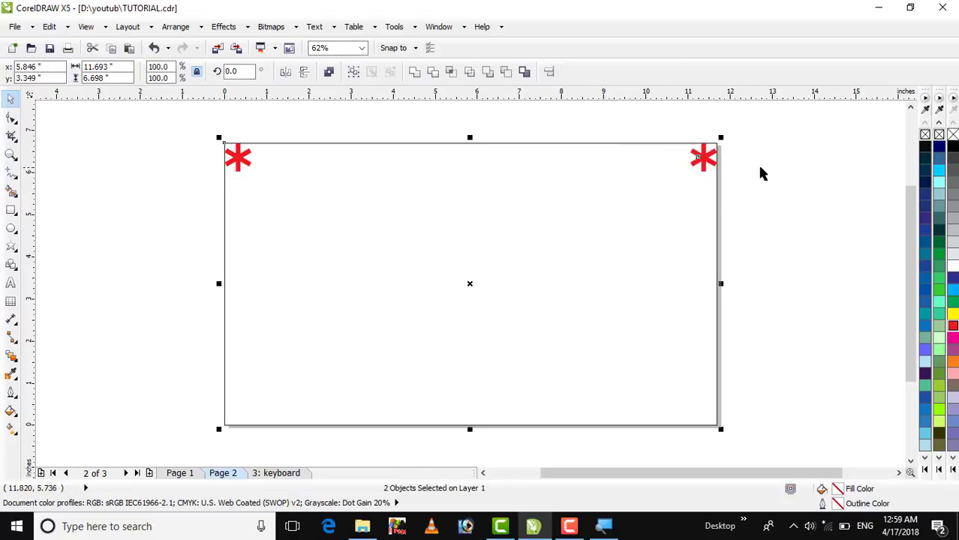
{"action": "left_click", "coordinate": [739, 176]}
Step: Duplicate both top corner asterisks straight down to the lower part of the page
{"action": "left_click", "coordinate": [709, 165]}
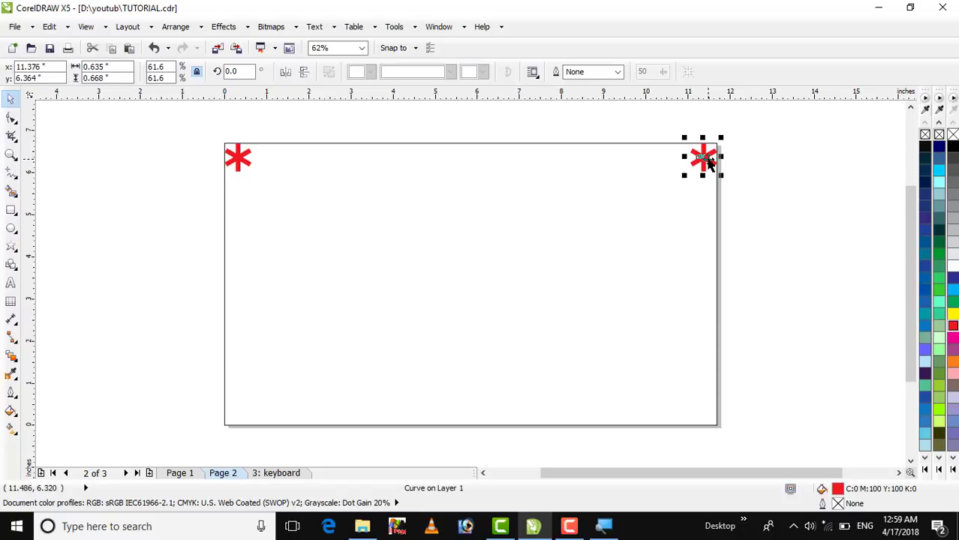
{"action": "left_click_drag", "start_coordinate": [193, 127], "coordinate": [775, 213]}
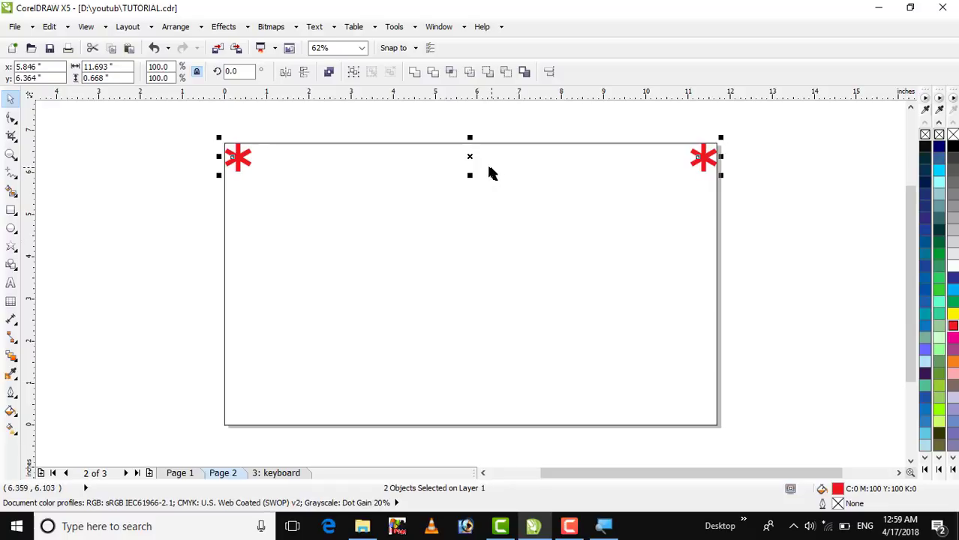
{"action": "left_click_drag", "start_coordinate": [469, 156], "coordinate": [471, 340]}
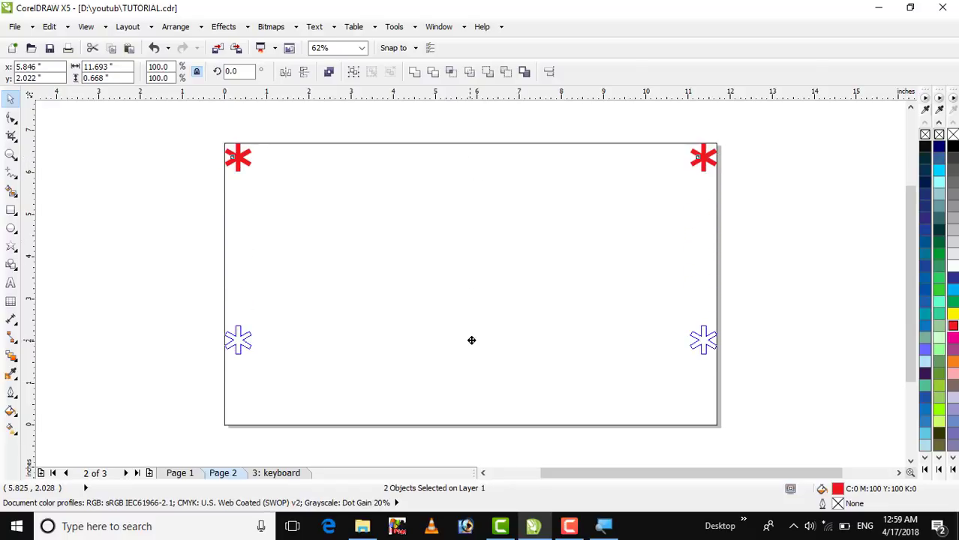
{"action": "left_click_drag", "start_coordinate": [471, 340], "coordinate": [471, 342]}
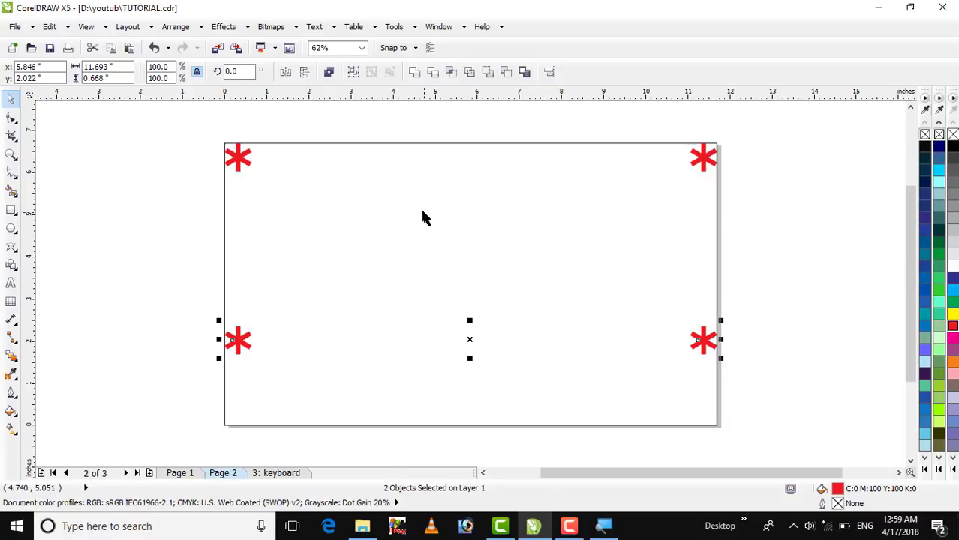
Step: Align the lower pair of asterisks to the rectangle's bottom edge
{"action": "left_click", "coordinate": [400, 145], "text": "shift"}
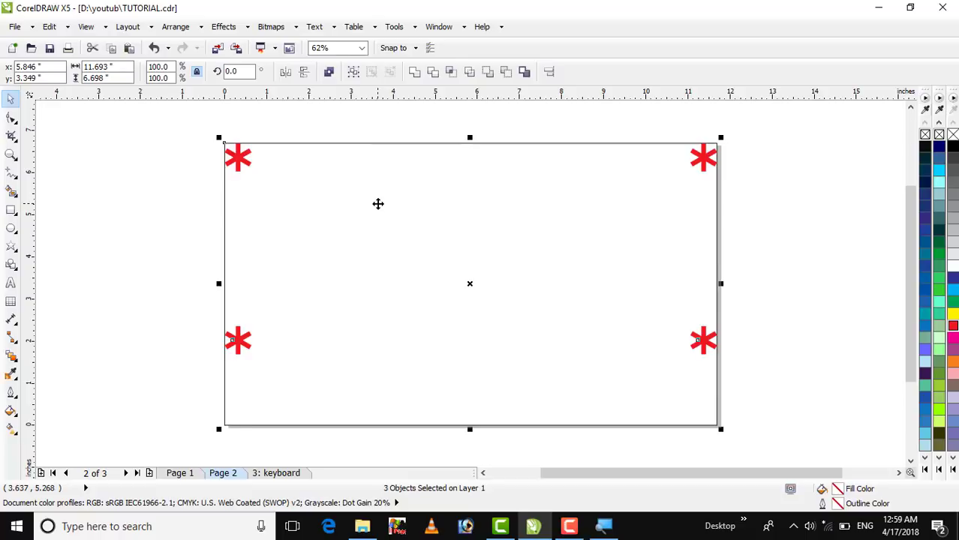
{"action": "key", "text": "b"}
{"action": "left_click", "coordinate": [766, 243]}
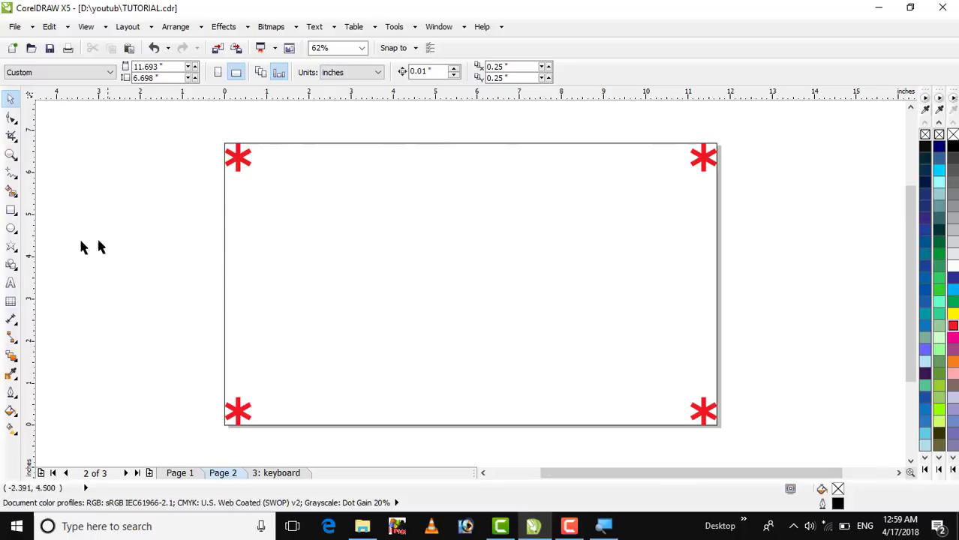
Step: Blend the top-left corner asterisk into the top-right one to form a row along the upper edge
{"action": "key", "text": "F4"}
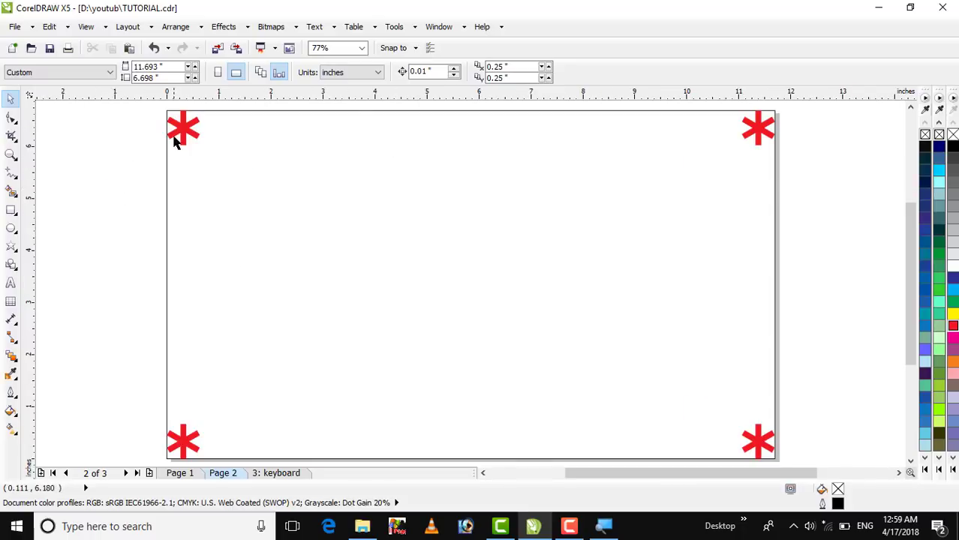
{"action": "left_click", "coordinate": [10, 355]}
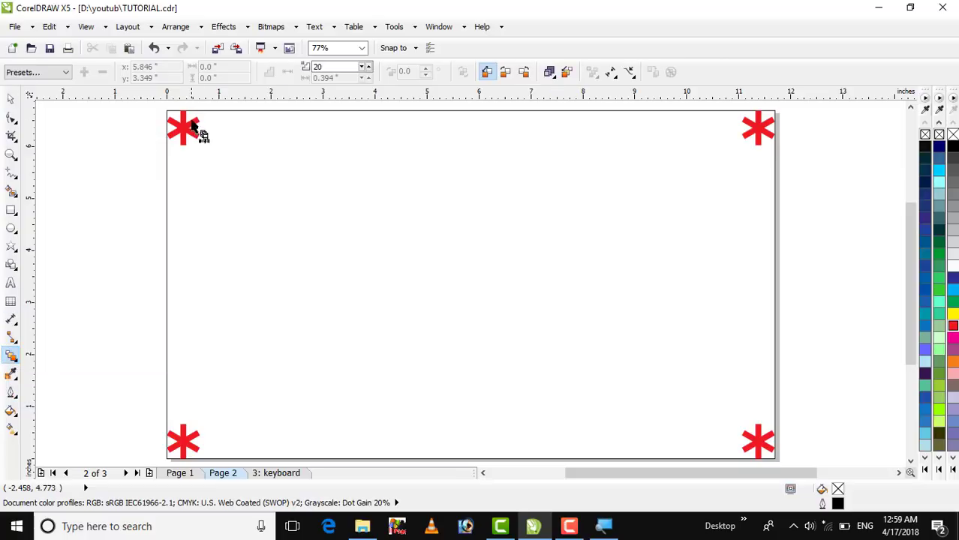
{"action": "left_click_drag", "start_coordinate": [181, 130], "coordinate": [714, 139]}
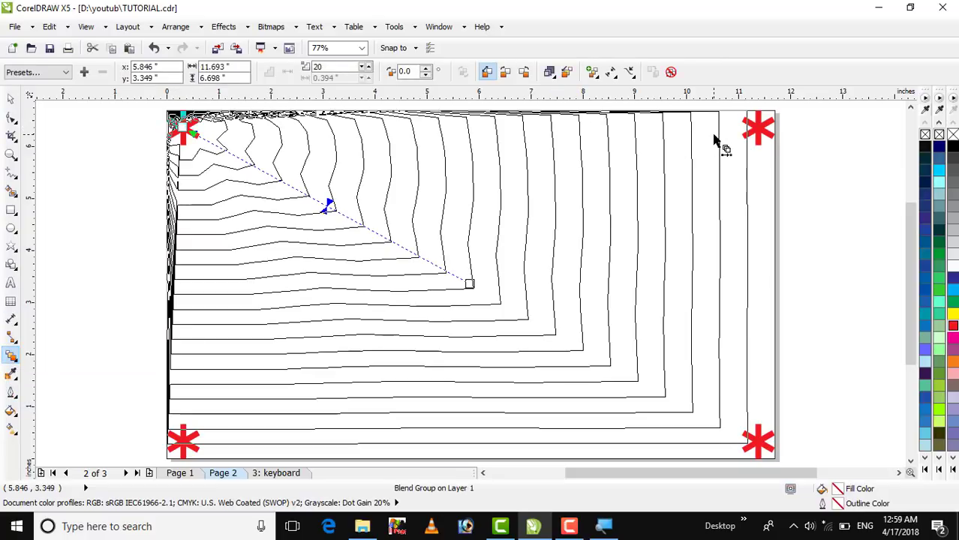
{"action": "left_click_drag", "start_coordinate": [715, 140], "coordinate": [753, 140]}
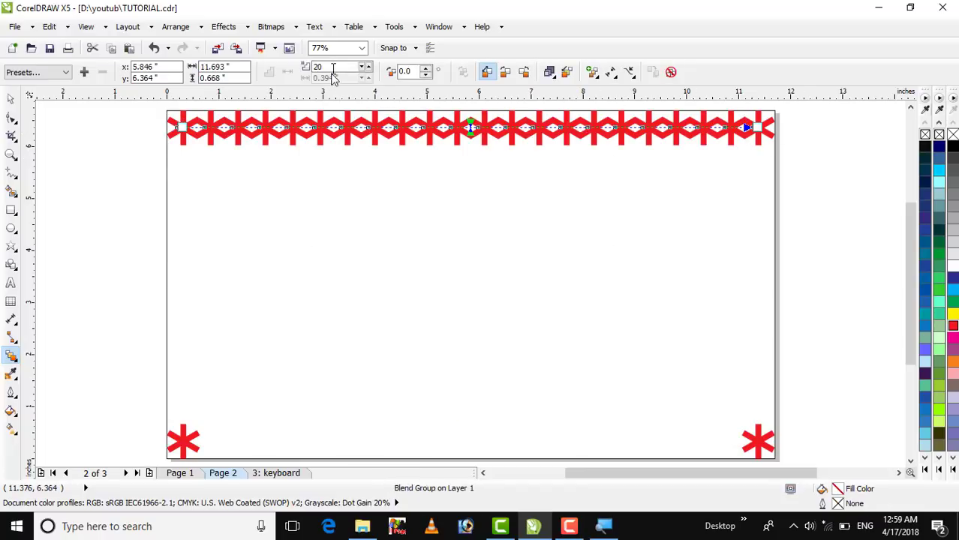
Step: Set the top row's blend to 15 steps
{"action": "left_click", "coordinate": [319, 67]}
{"action": "type", "text": "1"}
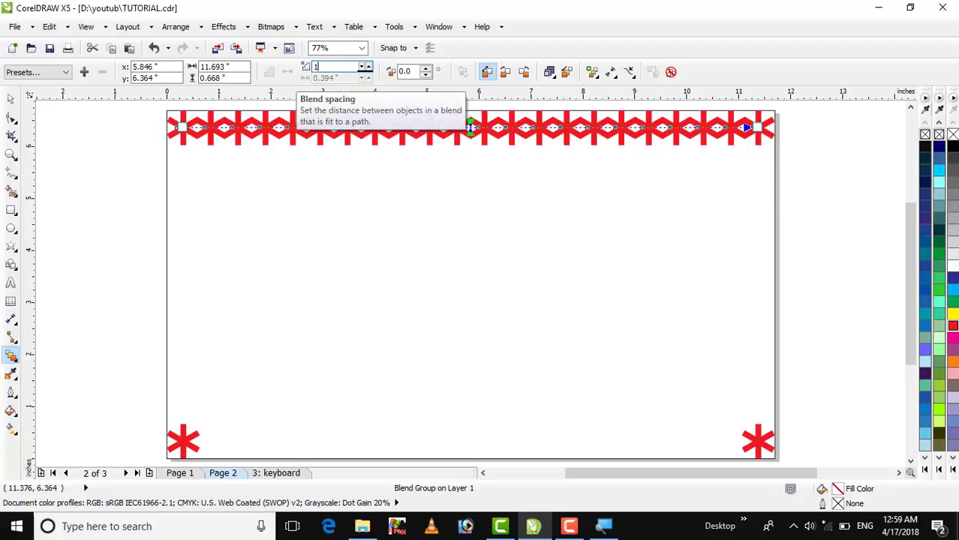
{"action": "type", "text": "5"}
{"action": "key", "text": "Return"}
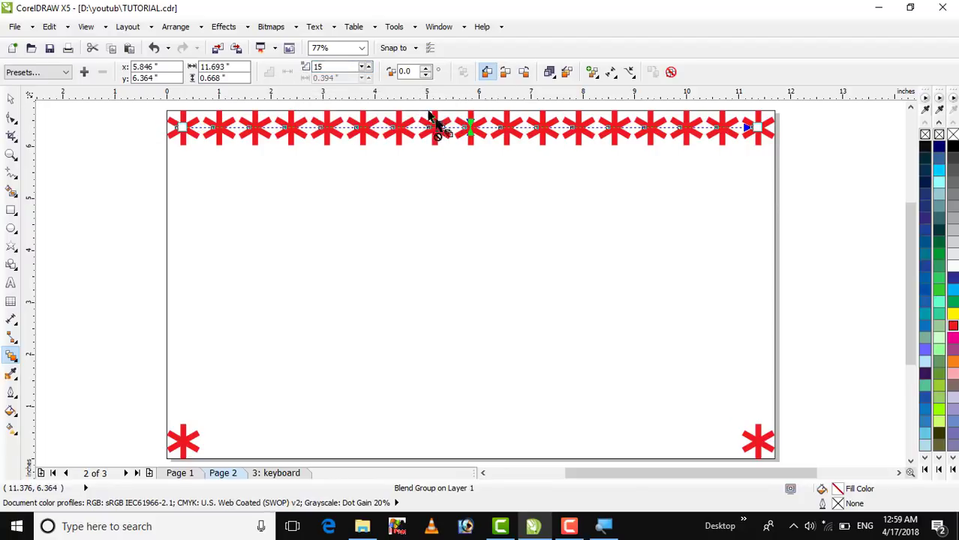
{"action": "left_click", "coordinate": [133, 150]}
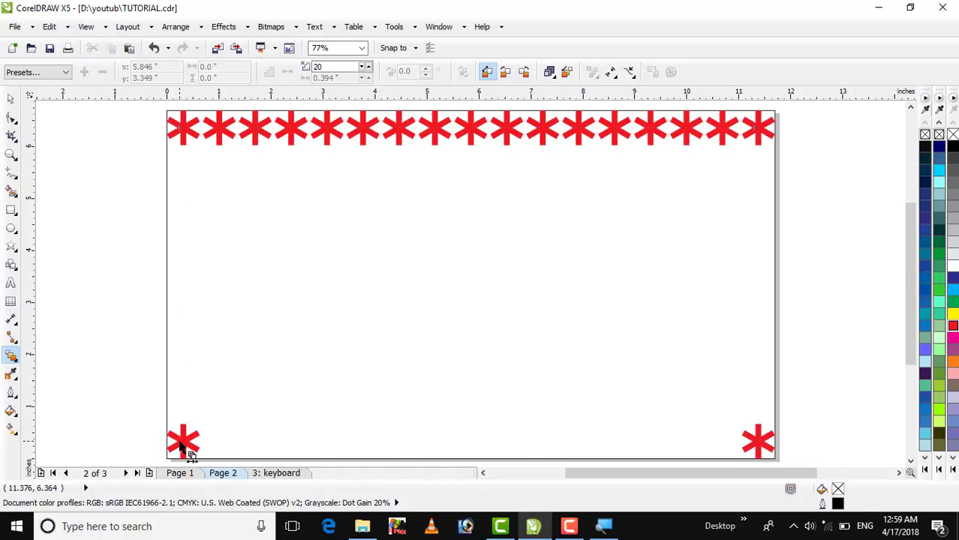
Step: Blend the bottom-left corner asterisk into the bottom-right one and set the blend to 15 steps
{"action": "left_click_drag", "start_coordinate": [185, 442], "coordinate": [470, 284]}
{"action": "left_click_drag", "start_coordinate": [594, 444], "coordinate": [758, 443]}
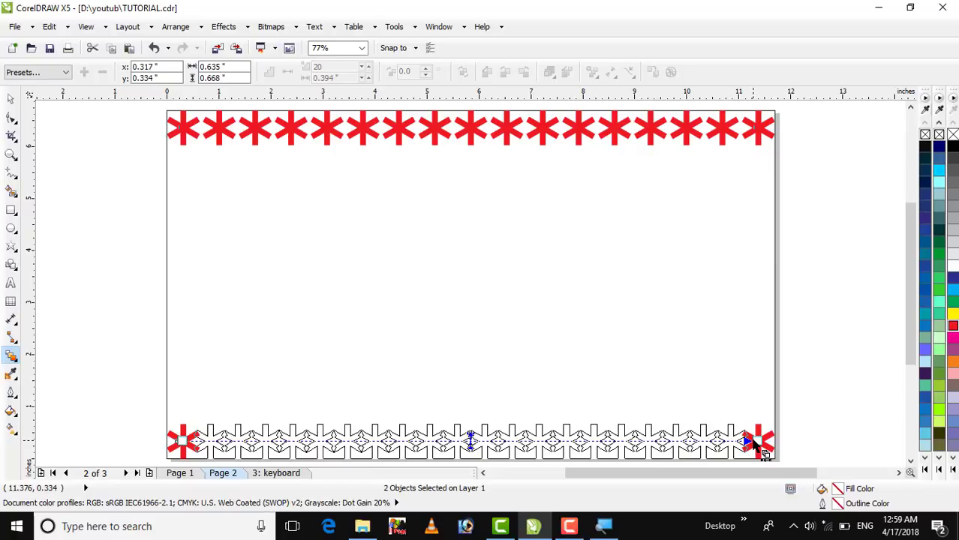
{"action": "key", "text": "ctrl+z"}
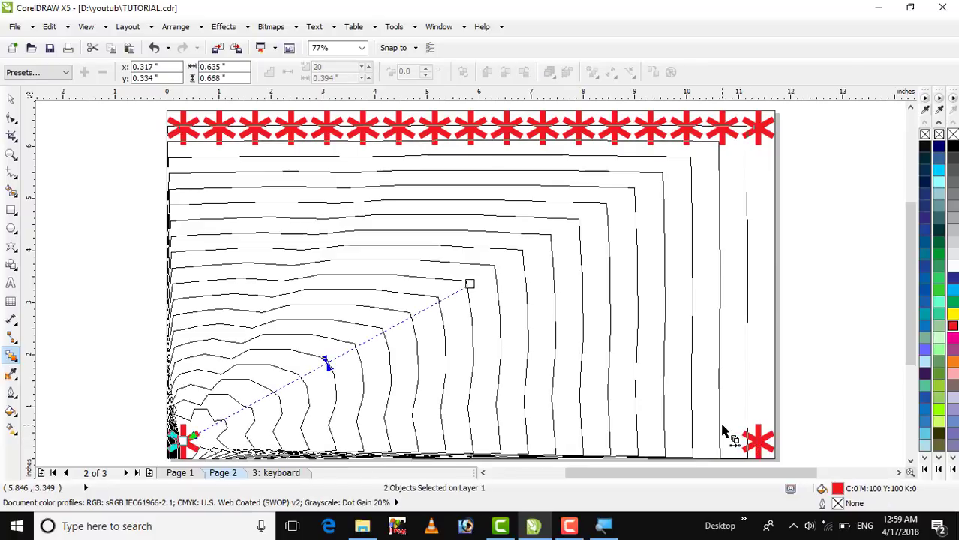
{"action": "left_click_drag", "start_coordinate": [722, 425], "coordinate": [749, 441]}
{"action": "double_click", "coordinate": [330, 67]}
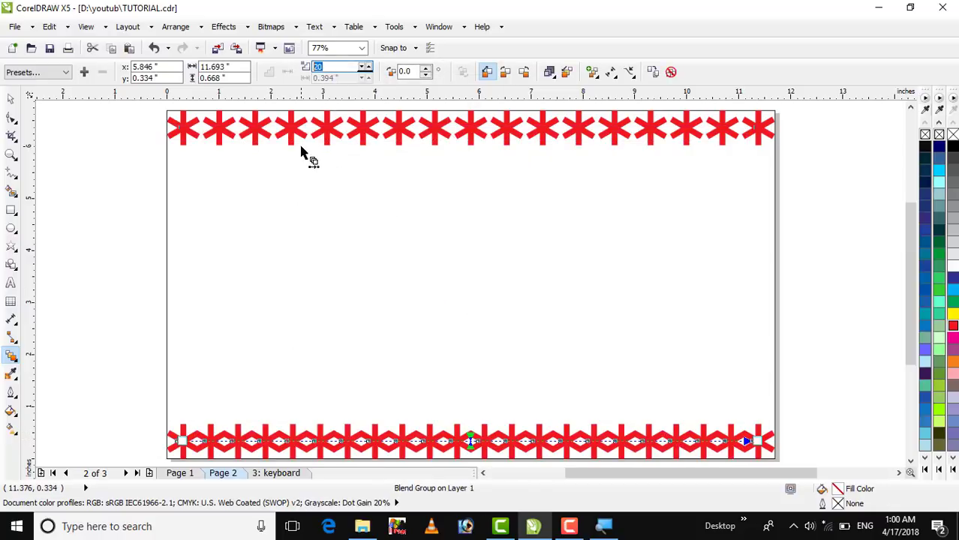
{"action": "type", "text": "15"}
{"action": "key", "text": "Return"}
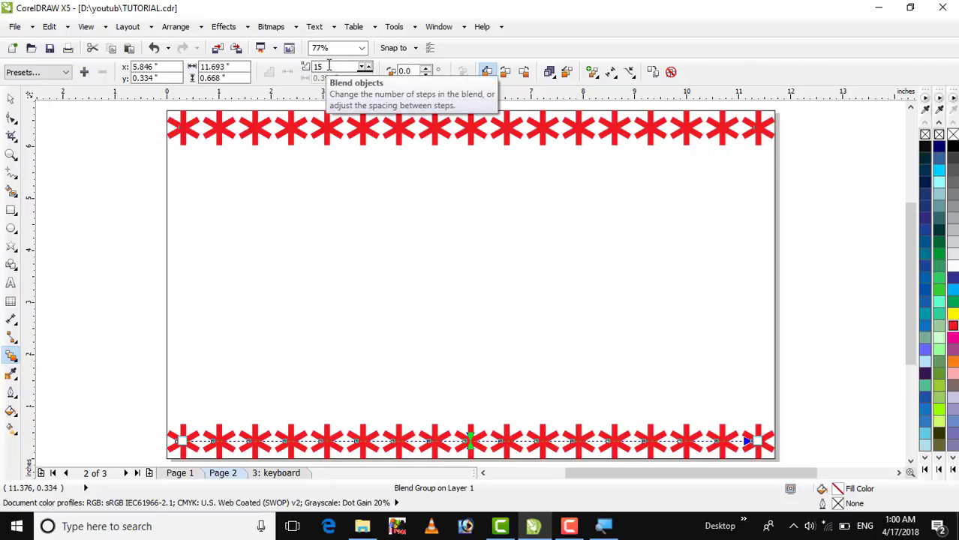
Step: Try a 13-step blend for the top row of asterisks and undo it
{"action": "left_click", "coordinate": [335, 140]}
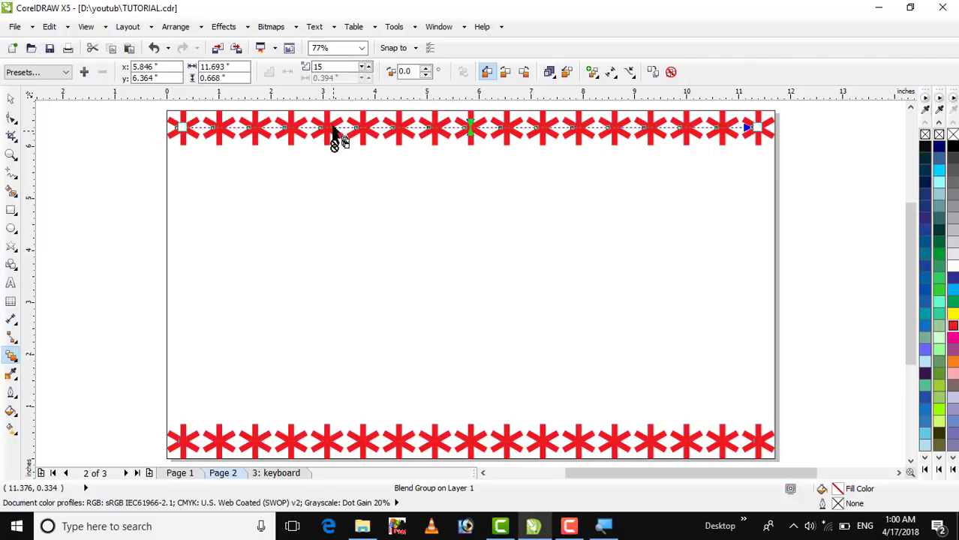
{"action": "double_click", "coordinate": [332, 67]}
{"action": "type", "text": "13"}
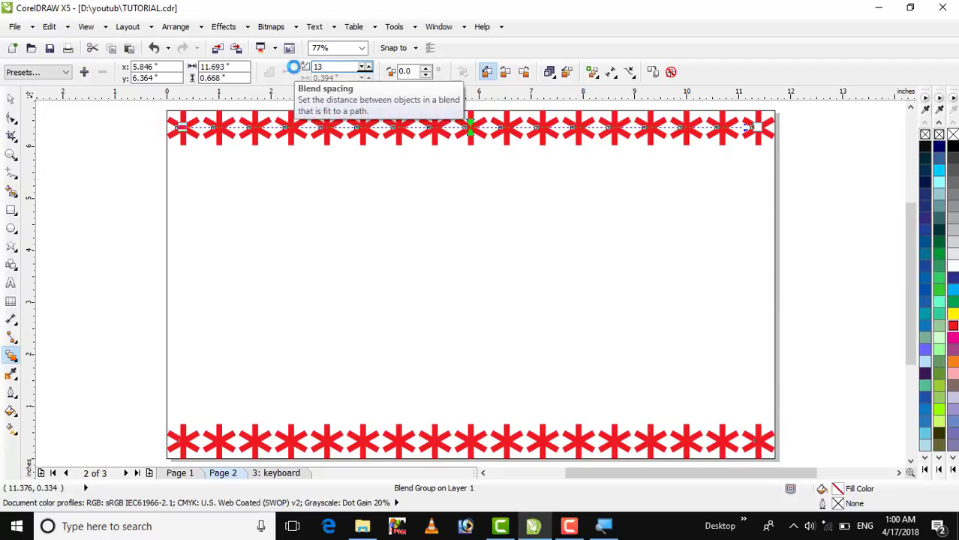
{"action": "key", "text": "Return"}
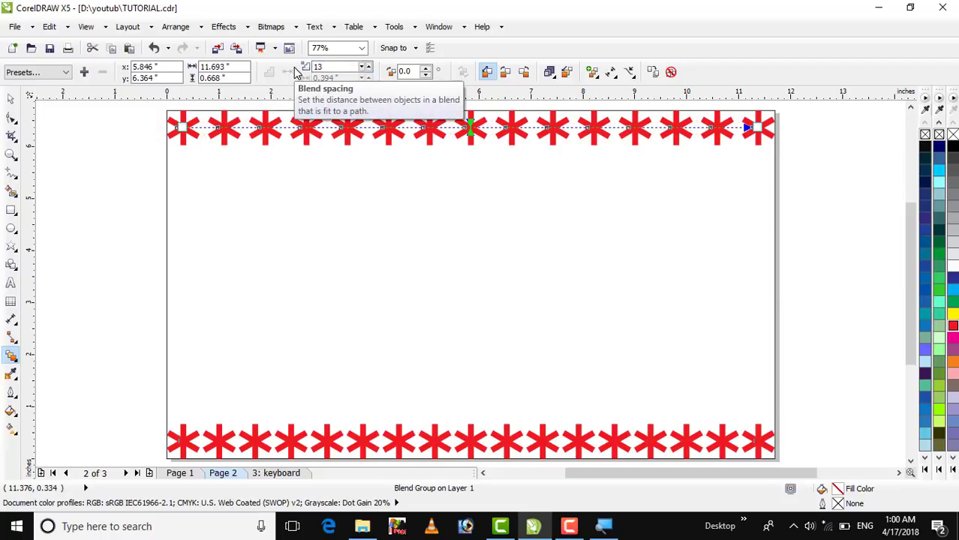
{"action": "key", "text": "ctrl+z"}
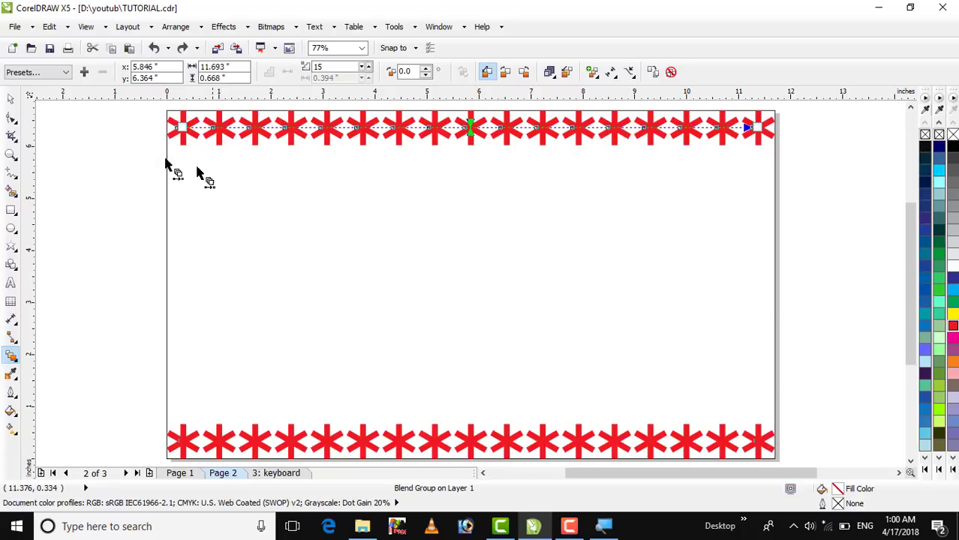
Step: Blend the top-left corner asterisk down into the bottom-left one and set the blend to 8 steps
{"action": "left_click", "coordinate": [113, 159]}
{"action": "left_click", "coordinate": [177, 134]}
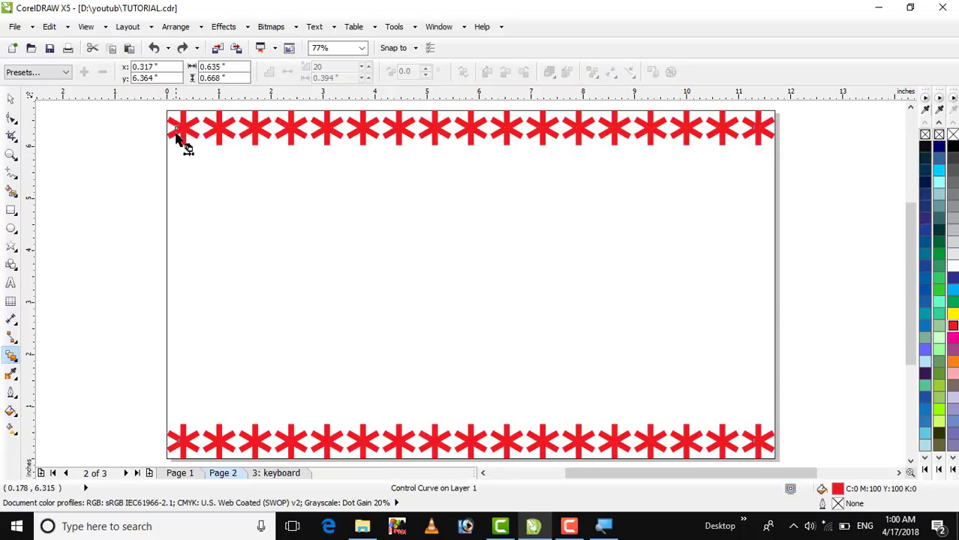
{"action": "left_click_drag", "start_coordinate": [177, 134], "coordinate": [183, 440]}
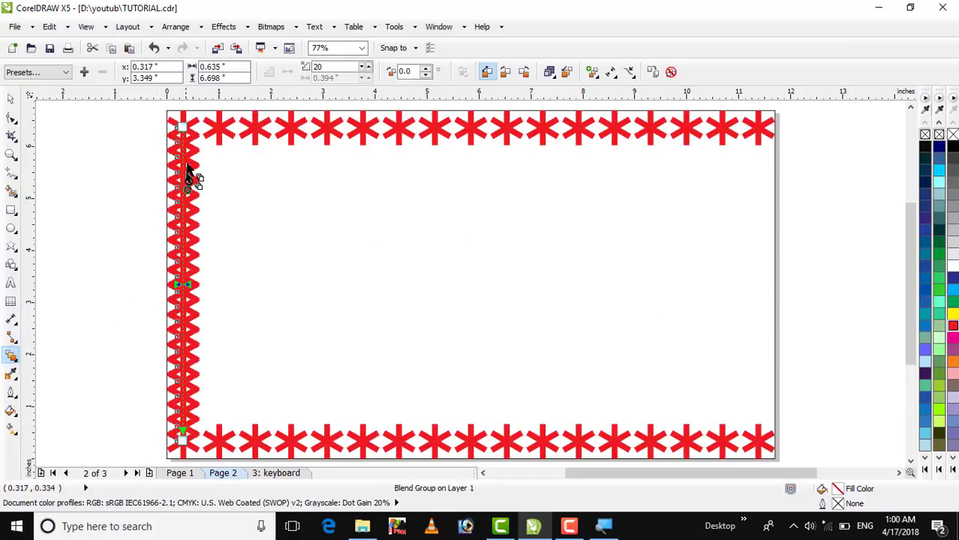
{"action": "left_click", "coordinate": [318, 67]}
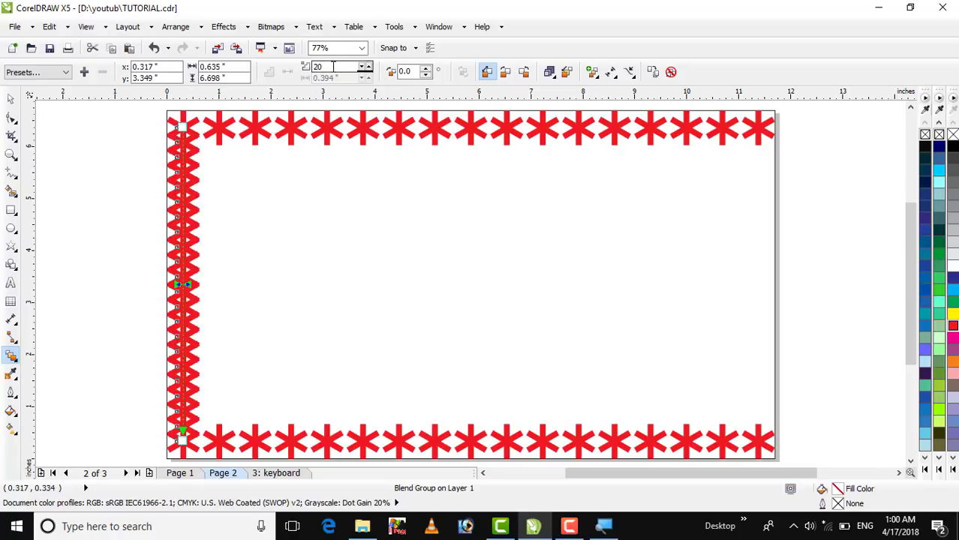
{"action": "type", "text": "8"}
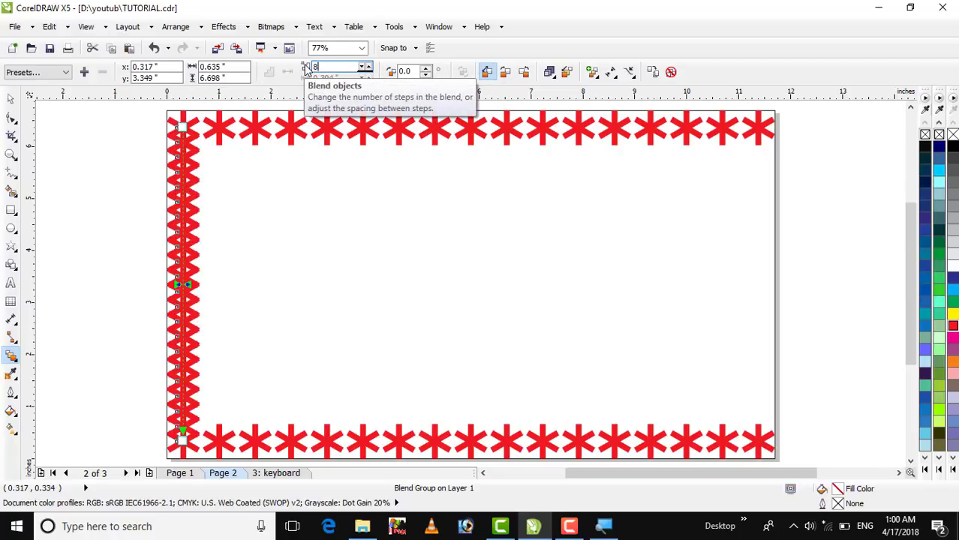
{"action": "key", "text": "Return"}
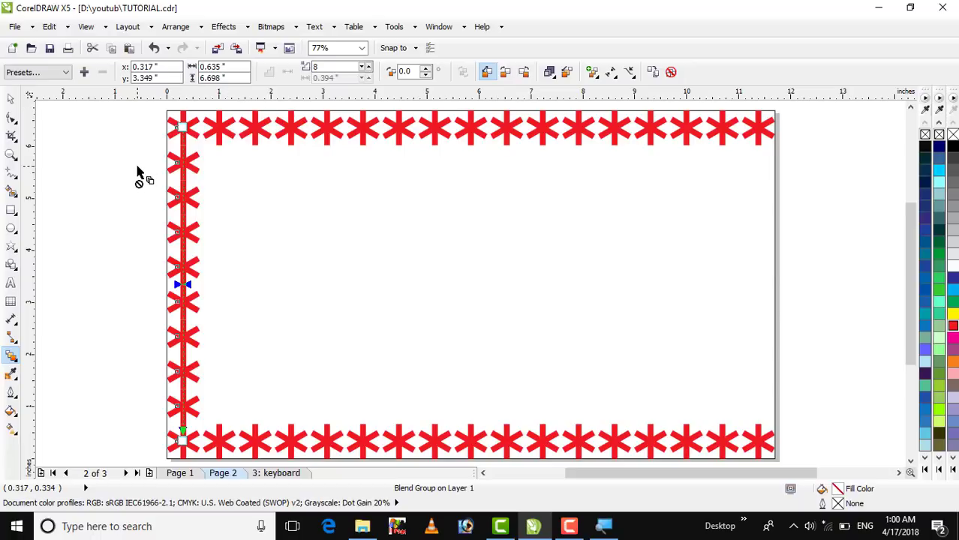
Step: Select the asterisks along the page's left edge and undo that column's blend
{"action": "left_click", "coordinate": [180, 160]}
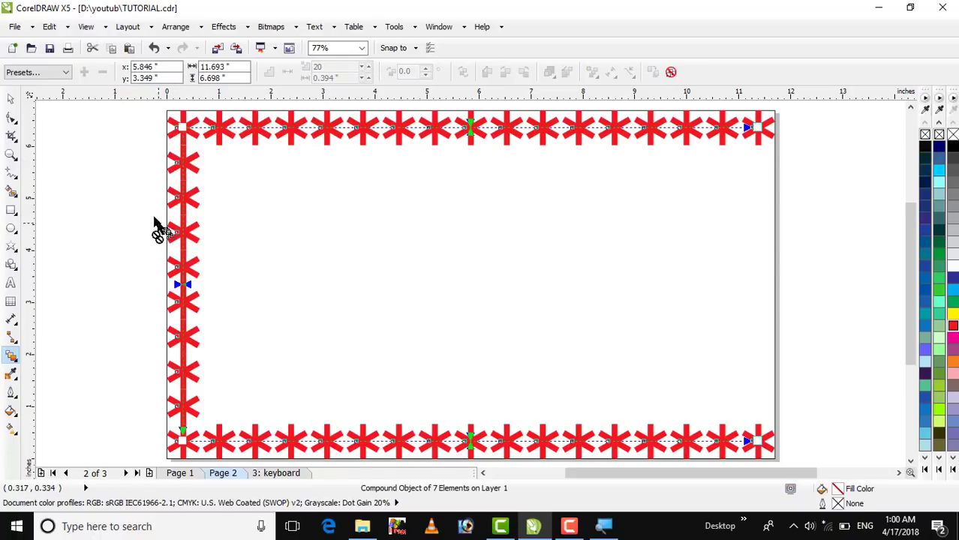
{"action": "left_click", "coordinate": [172, 163]}
{"action": "left_click", "coordinate": [173, 164]}
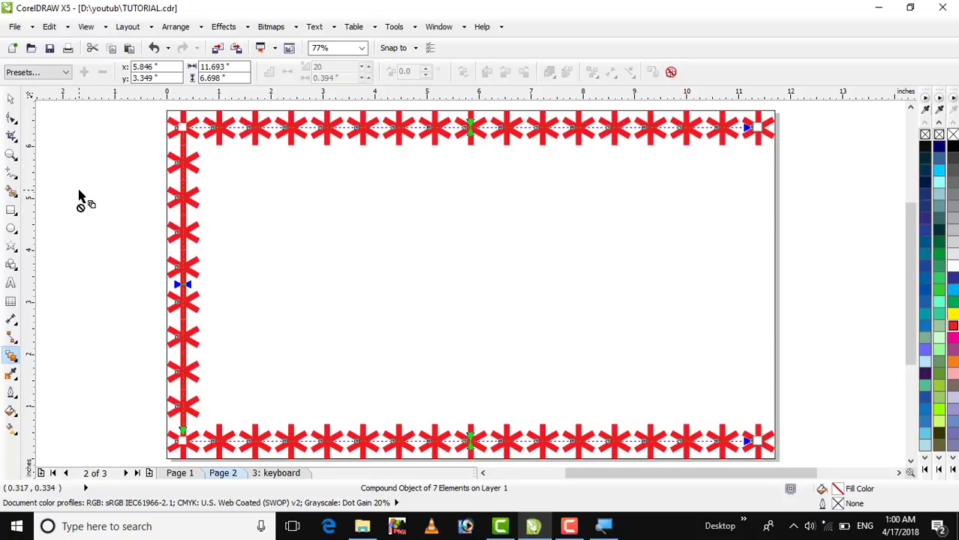
{"action": "key", "text": "ctrl+z"}
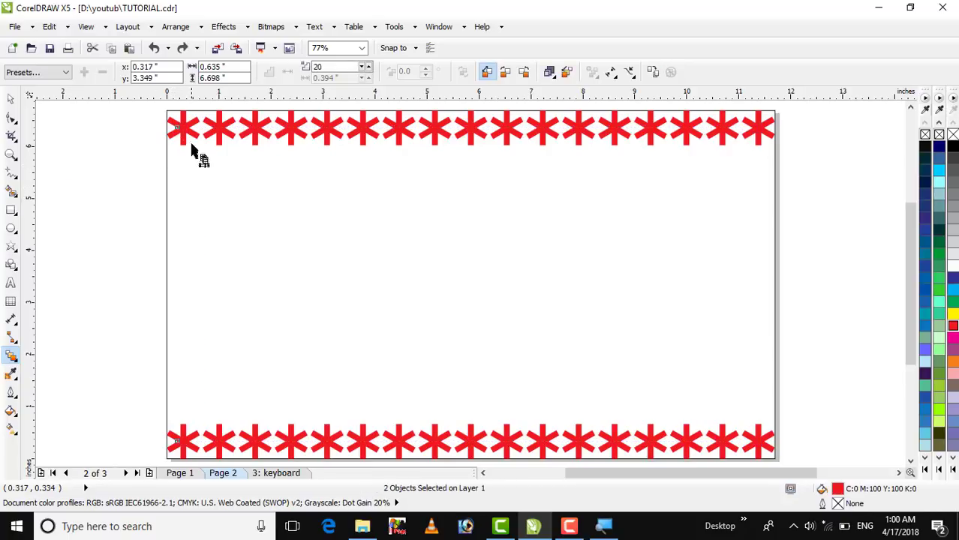
Step: Blend the top-left corner asterisk into the bottom-left one and reduce the blend to 7 steps
{"action": "left_click_drag", "start_coordinate": [170, 242], "coordinate": [183, 439]}
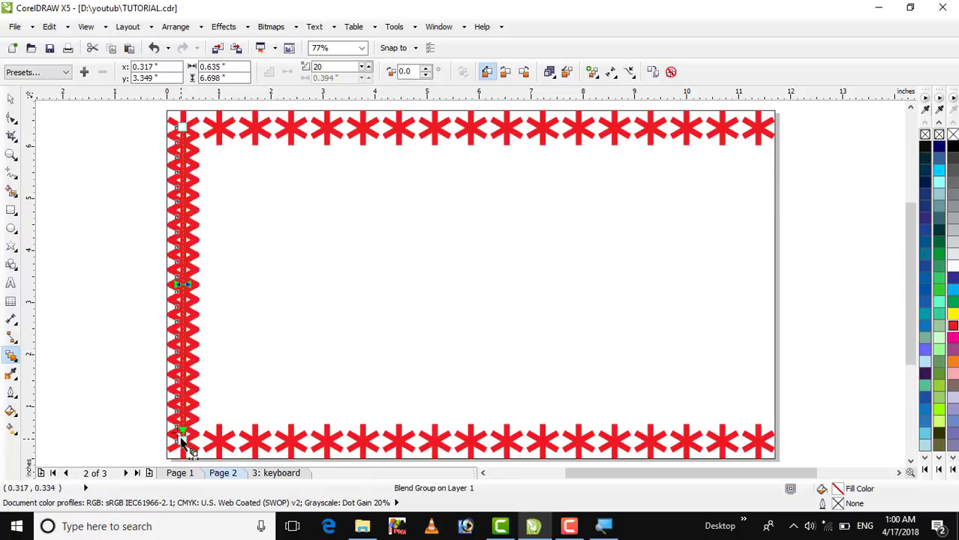
{"action": "left_click", "coordinate": [361, 67]}
{"action": "left_click", "coordinate": [361, 66]}
{"action": "left_click", "coordinate": [361, 66]}
{"action": "left_click", "coordinate": [361, 66]}
{"action": "left_click", "coordinate": [361, 66]}
{"action": "left_click", "coordinate": [360, 67]}
{"action": "left_click", "coordinate": [361, 67]}
{"action": "left_click", "coordinate": [361, 67]}
{"action": "left_click", "coordinate": [362, 68]}
{"action": "left_click", "coordinate": [362, 67]}
{"action": "left_click", "coordinate": [361, 68]}
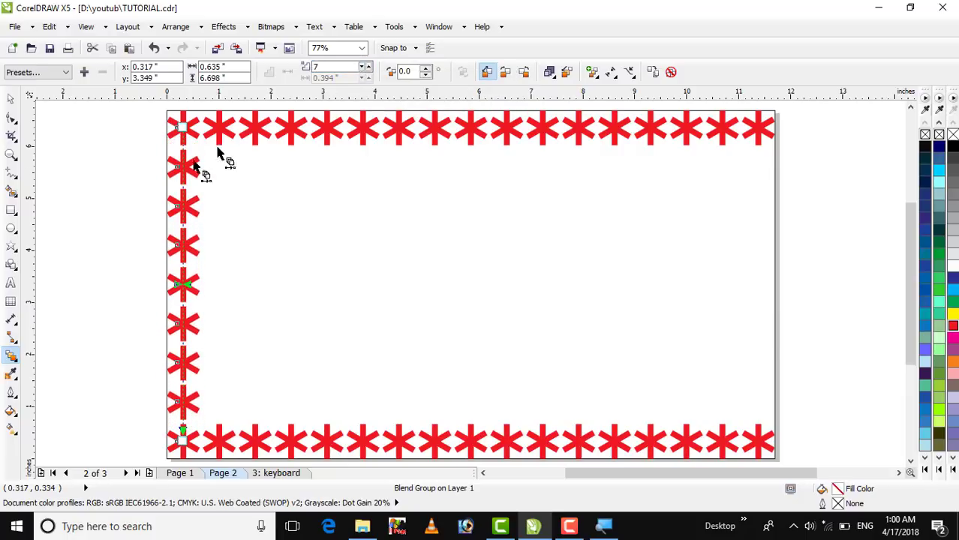
Step: Undo the left column's step reductions and its blend, leaving the two left corner asterisks unblended
{"action": "left_click", "coordinate": [81, 197]}
{"action": "left_click", "coordinate": [175, 207]}
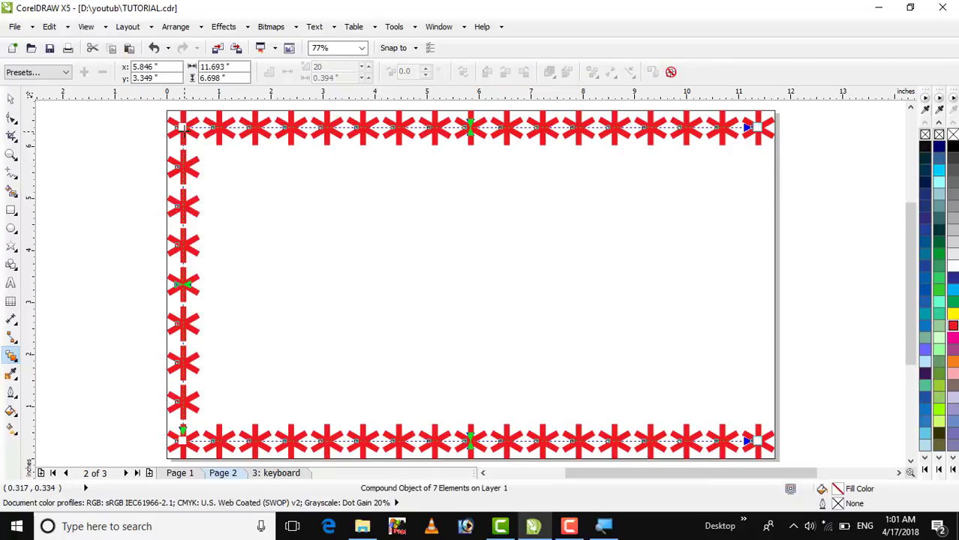
{"action": "left_click", "coordinate": [141, 167]}
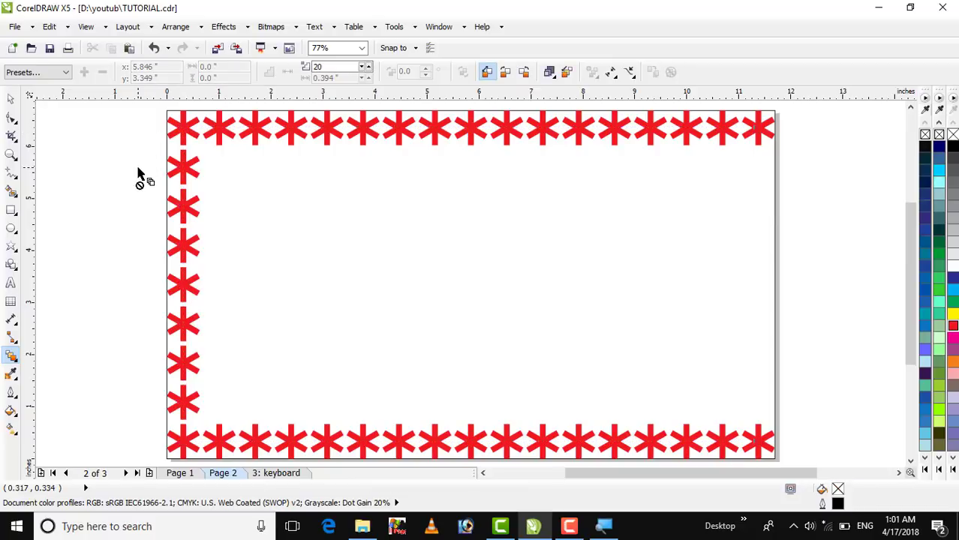
{"action": "key", "text": "ctrl+z"}
{"action": "key", "text": "ctrl+z"}
{"action": "key", "text": "ctrl+z"}
{"action": "key", "text": "ctrl+z"}
{"action": "key", "text": "ctrl+z"}
{"action": "key", "text": "ctrl+z"}
{"action": "key", "text": "ctrl+z"}
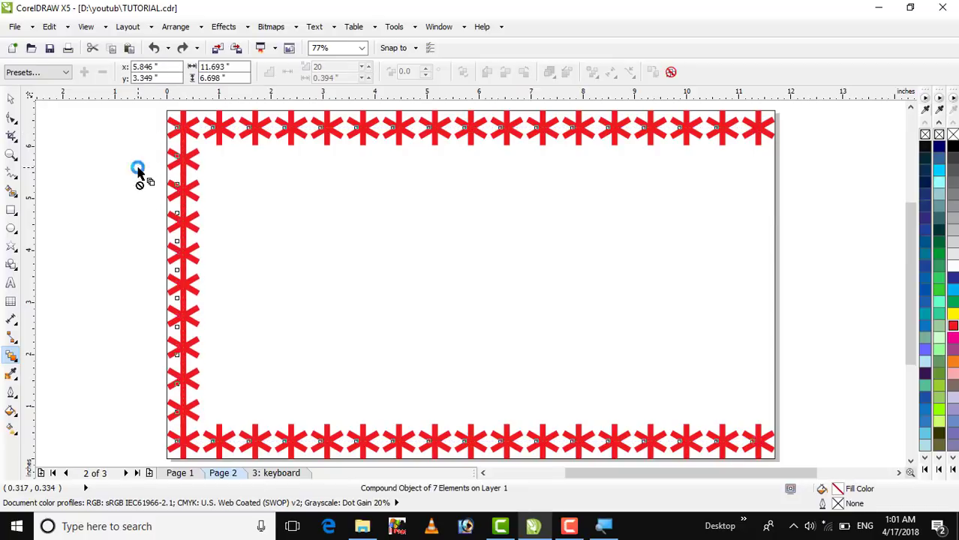
{"action": "key", "text": "ctrl+z"}
{"action": "key", "text": "ctrl+z"}
{"action": "key", "text": "ctrl+z"}
{"action": "key", "text": "ctrl+z"}
{"action": "key", "text": "ctrl+z"}
{"action": "key", "text": "ctrl+z"}
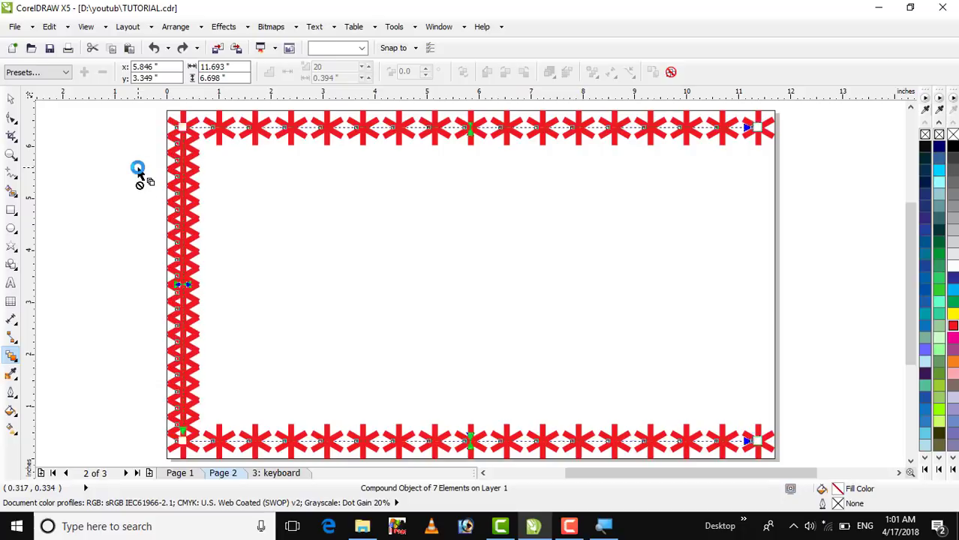
{"action": "key", "text": "ctrl+z"}
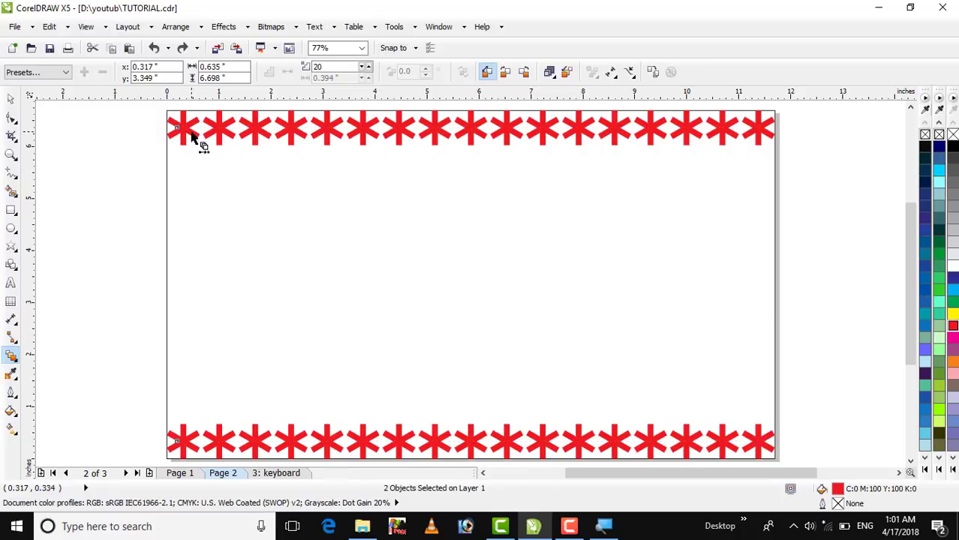
Step: Blend the two left corner asterisks into a column along the page's left edge, using 7 steps
{"action": "left_click_drag", "start_coordinate": [178, 416], "coordinate": [183, 129]}
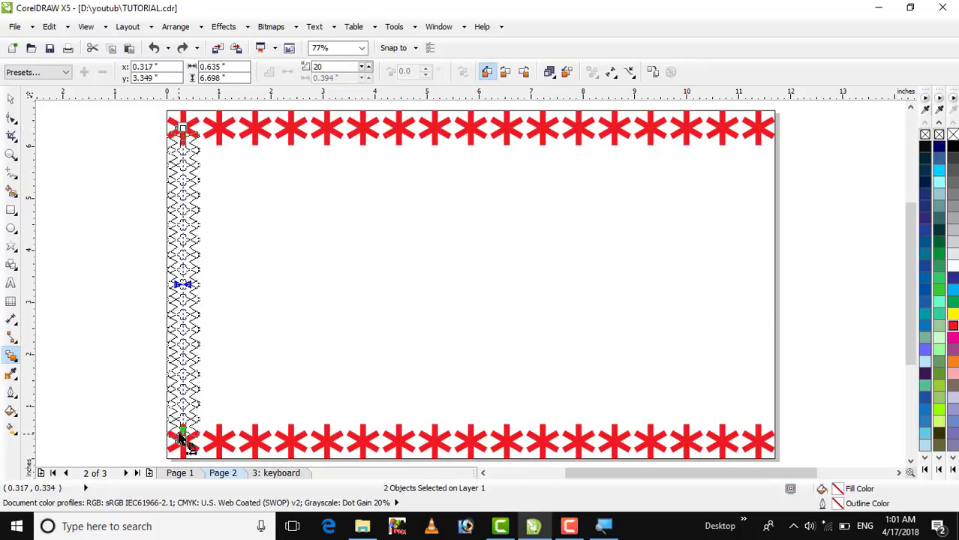
{"action": "left_click", "coordinate": [362, 67]}
{"action": "left_click", "coordinate": [361, 67]}
{"action": "left_click", "coordinate": [361, 67]}
{"action": "left_click", "coordinate": [362, 67]}
{"action": "left_click", "coordinate": [362, 67]}
{"action": "left_click", "coordinate": [362, 67]}
{"action": "left_click", "coordinate": [362, 67]}
{"action": "left_click", "coordinate": [361, 66]}
{"action": "left_click", "coordinate": [362, 67]}
{"action": "left_click", "coordinate": [362, 66]}
{"action": "left_click", "coordinate": [361, 67]}
{"action": "left_click", "coordinate": [361, 67]}
{"action": "left_click", "coordinate": [362, 67]}
{"action": "left_click", "coordinate": [362, 66]}
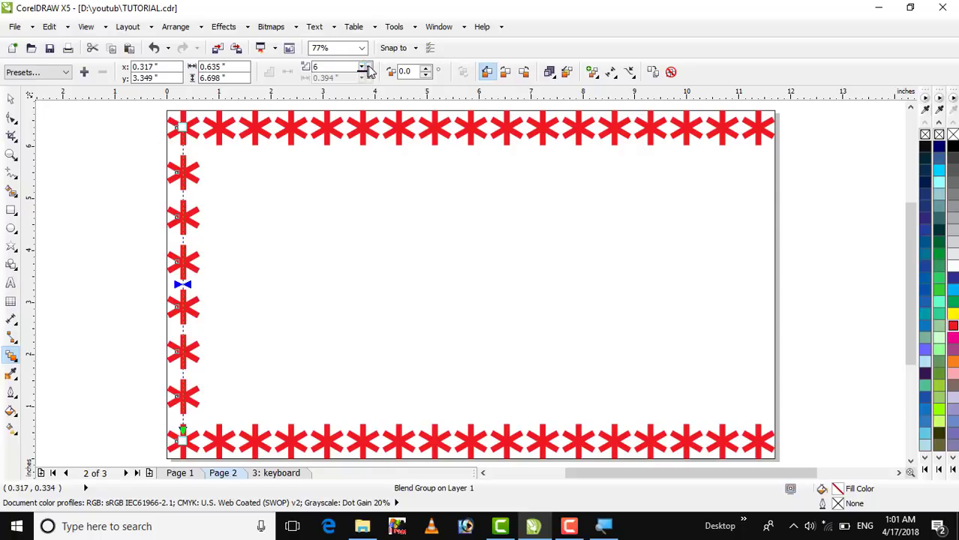
{"action": "left_click", "coordinate": [365, 66]}
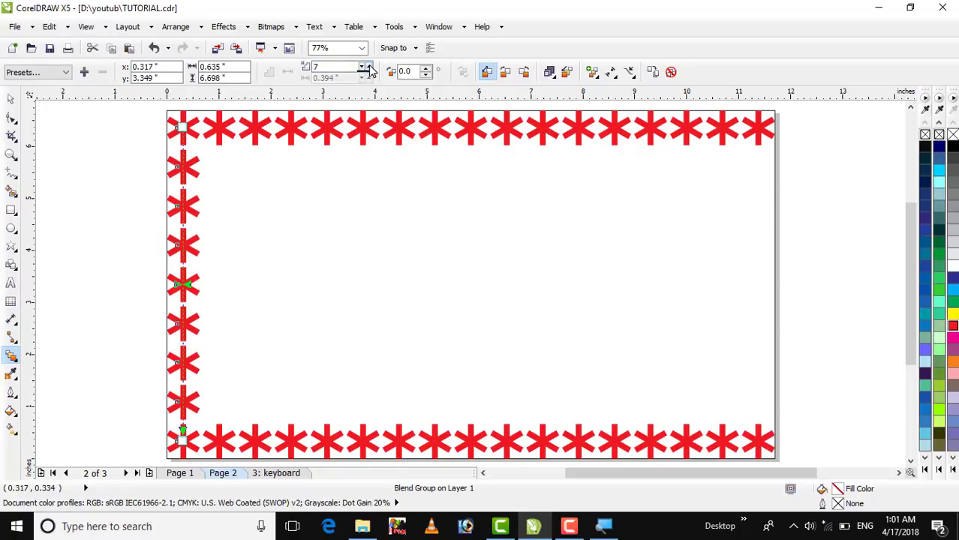
Step: Blend the top-right corner asterisk into the bottom-right one and set the blend to 7 steps
{"action": "left_click_drag", "start_coordinate": [759, 129], "coordinate": [773, 449]}
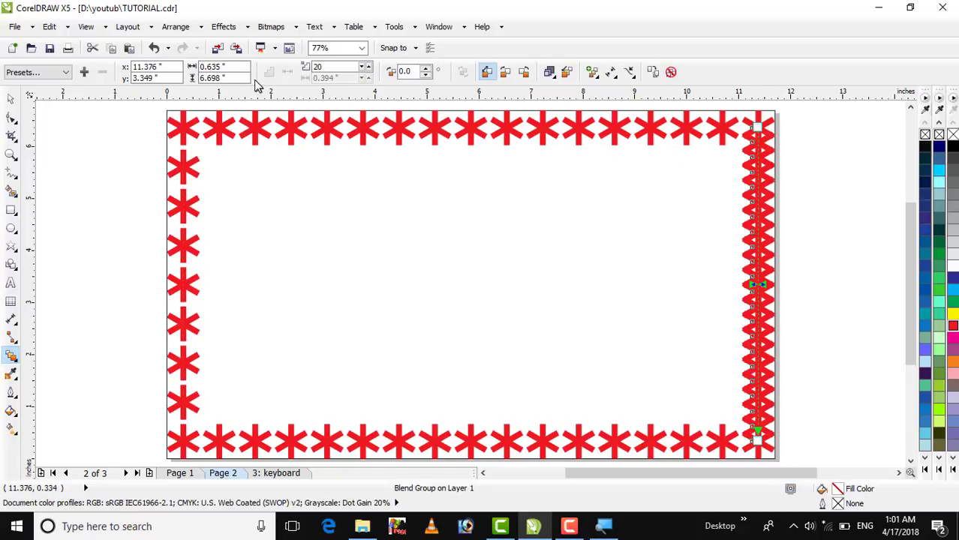
{"action": "double_click", "coordinate": [330, 66]}
{"action": "key", "text": "Return"}
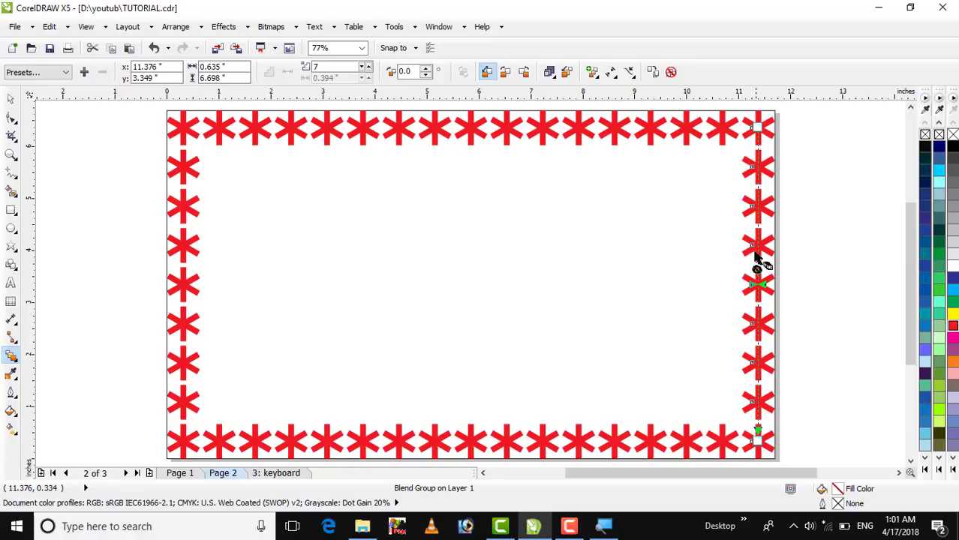
Step: Check the finished asterisk border in a full-screen preview, return to the drawing and deselect everything
{"action": "left_click", "coordinate": [87, 27]}
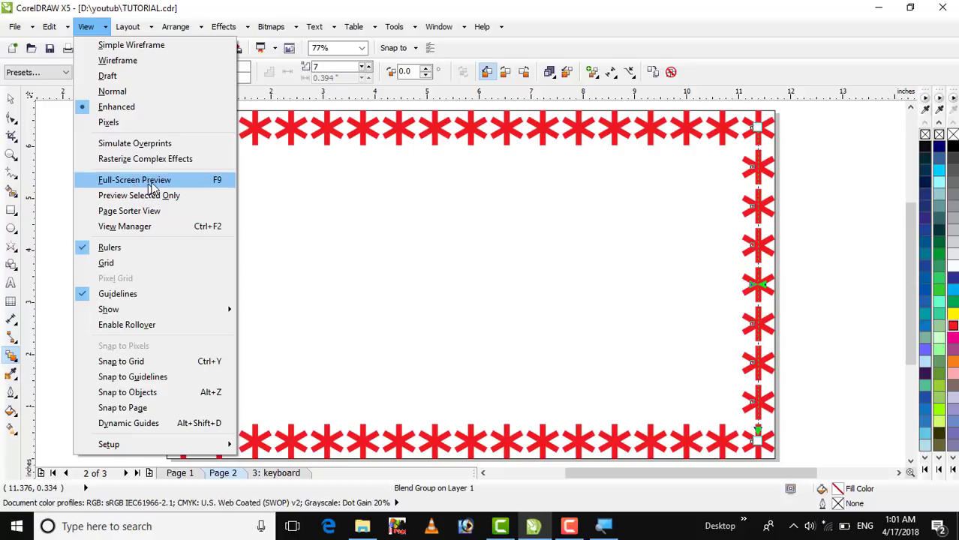
{"action": "left_click", "coordinate": [112, 179]}
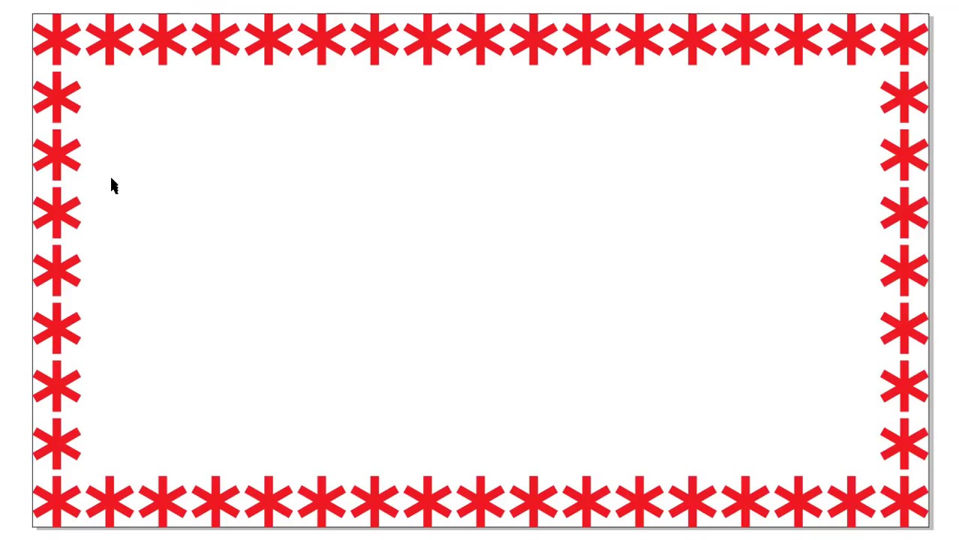
{"action": "left_click", "coordinate": [223, 173]}
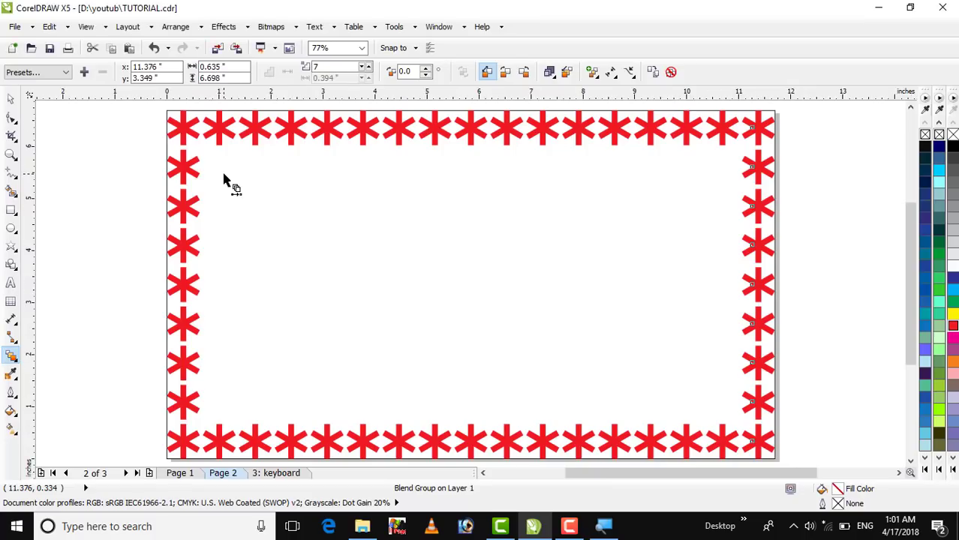
{"action": "left_click", "coordinate": [134, 201]}
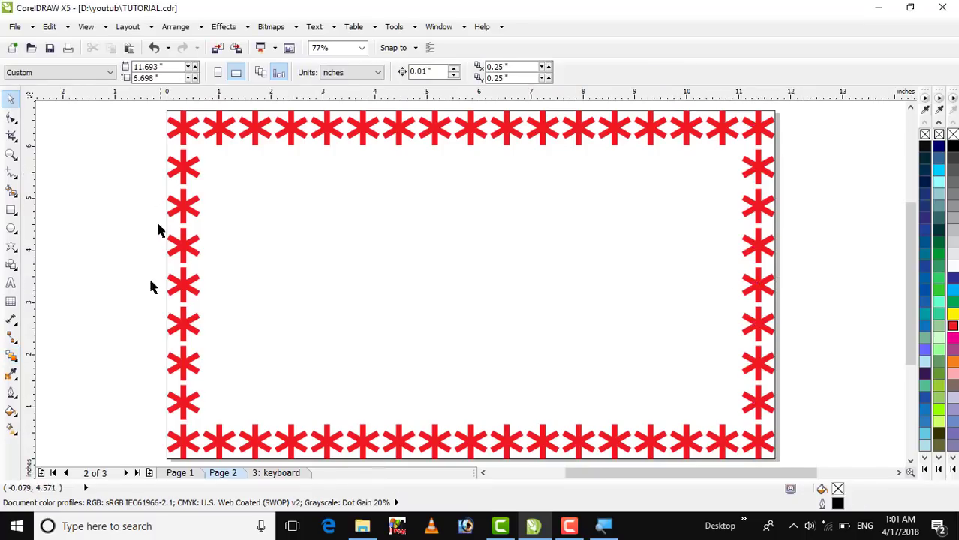
Step: On Page 1, move the grouped leaf ornament off the page into the empty area beside its left edge
{"action": "left_click", "coordinate": [180, 473]}
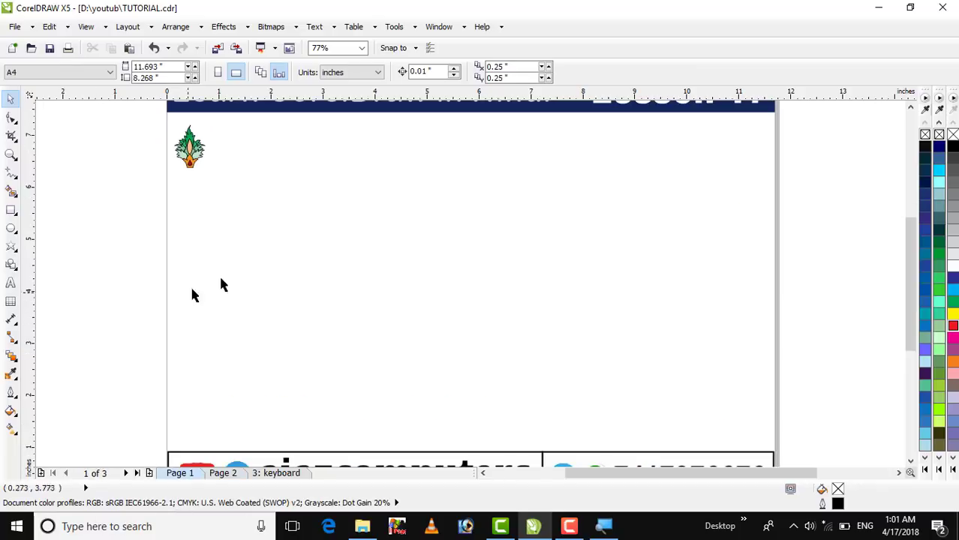
{"action": "left_click", "coordinate": [191, 150]}
{"action": "left_click_drag", "start_coordinate": [192, 150], "coordinate": [75, 215]}
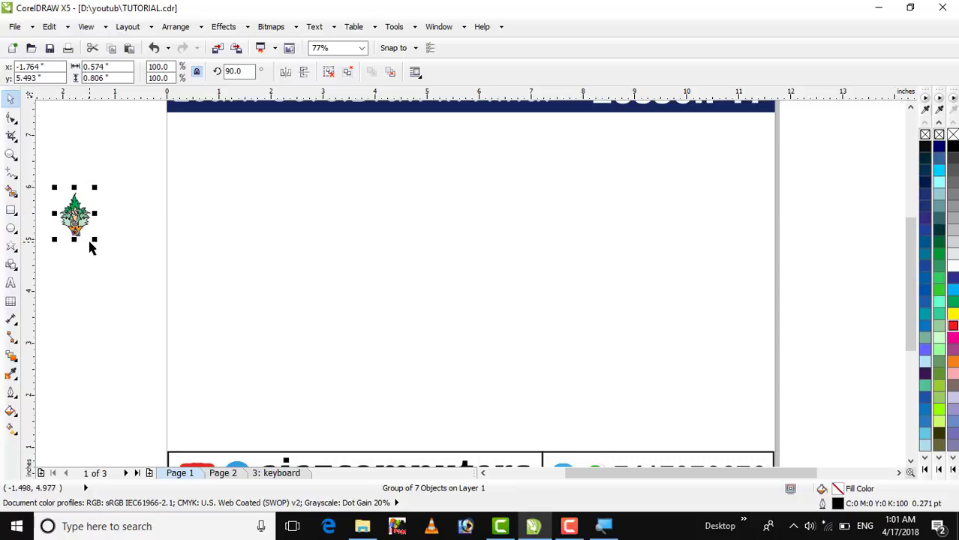
Step: Zoom in on the leaf ornament beside the page to examine its shapes
{"action": "left_click", "coordinate": [11, 153]}
{"action": "left_click_drag", "start_coordinate": [49, 181], "coordinate": [96, 243]}
{"action": "left_click_drag", "start_coordinate": [333, 148], "coordinate": [610, 418]}
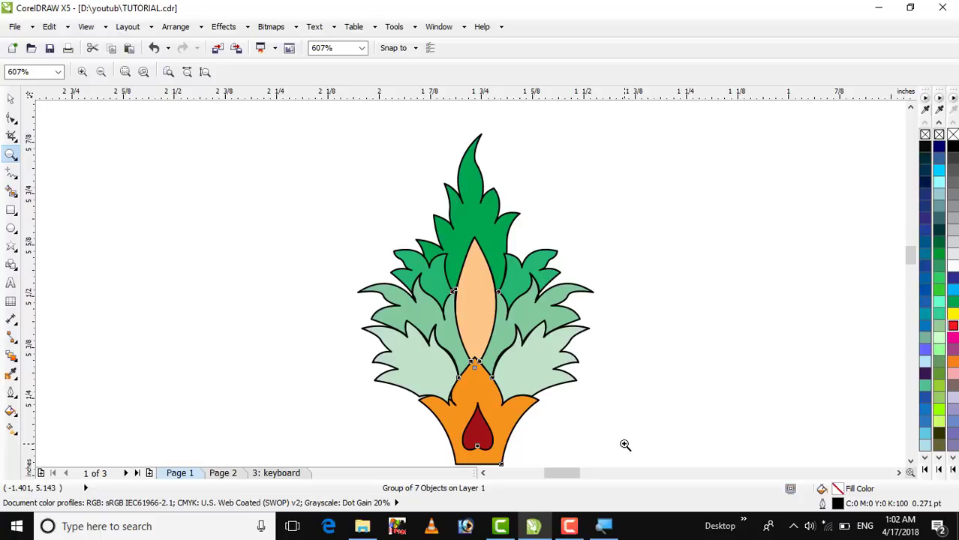
Step: Leave the leaf ornament and switch to the open document NET PHOOL.cdr
{"action": "right_click", "coordinate": [625, 445]}
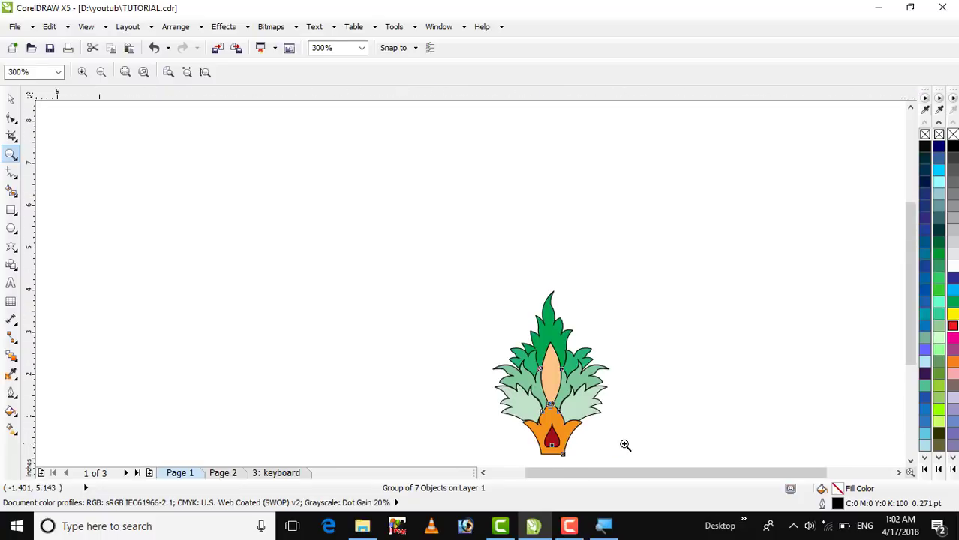
{"action": "key", "text": "shift+F4"}
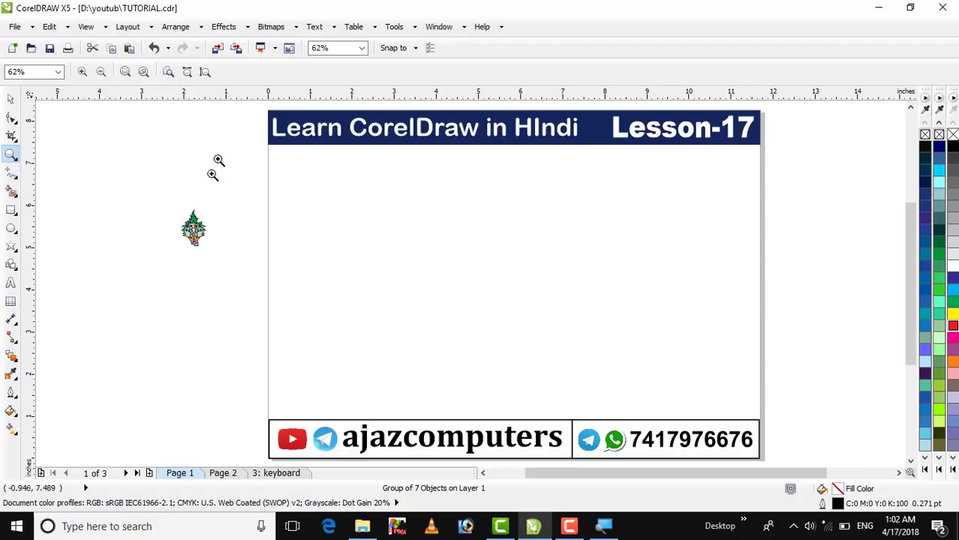
{"action": "left_click", "coordinate": [11, 98]}
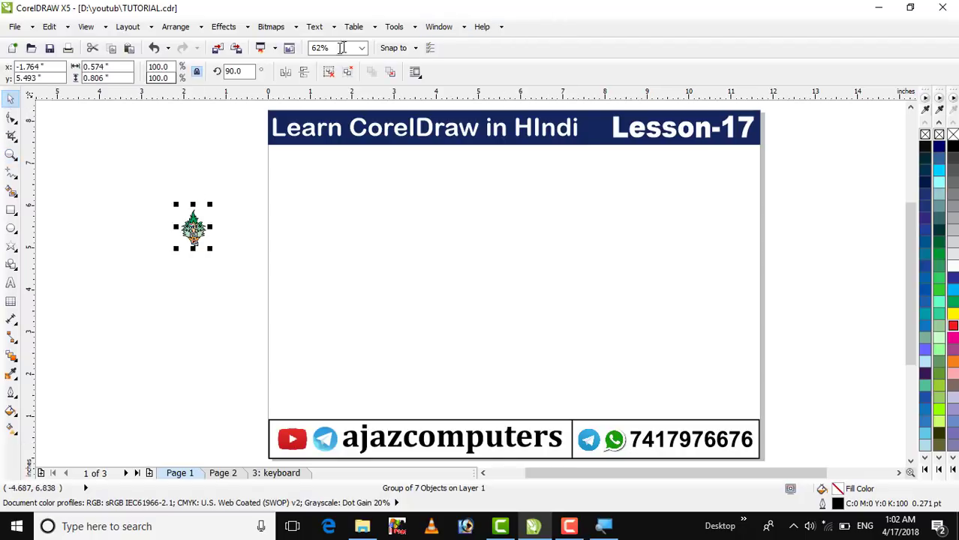
{"action": "left_click", "coordinate": [450, 26]}
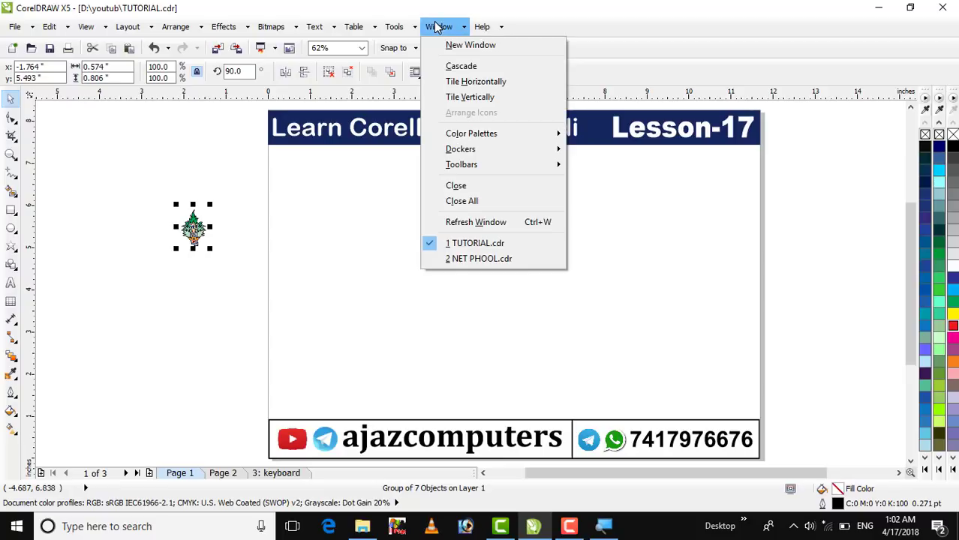
{"action": "left_click", "coordinate": [460, 258]}
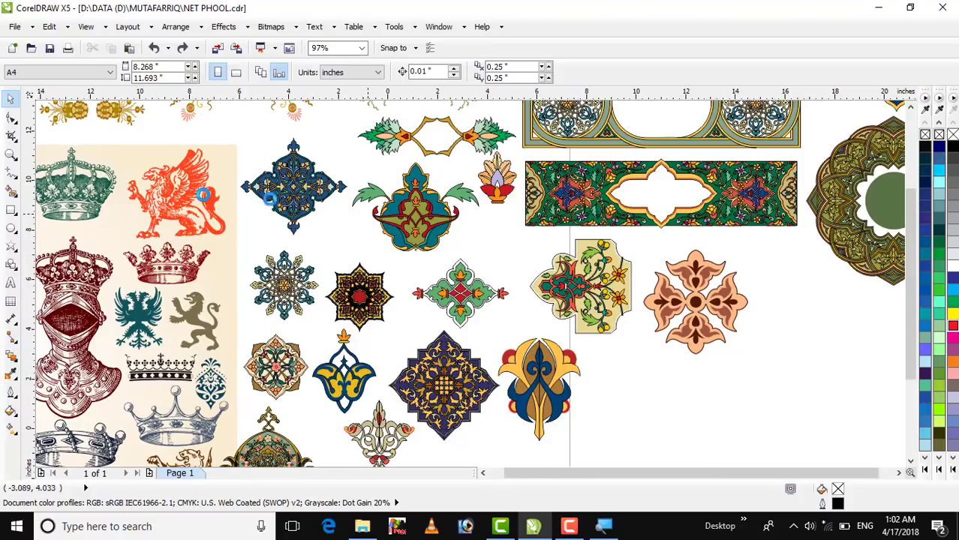
Step: Survey the whole ornament collection and examine the small flower rosettes and medallions up close
{"action": "key", "text": "F4"}
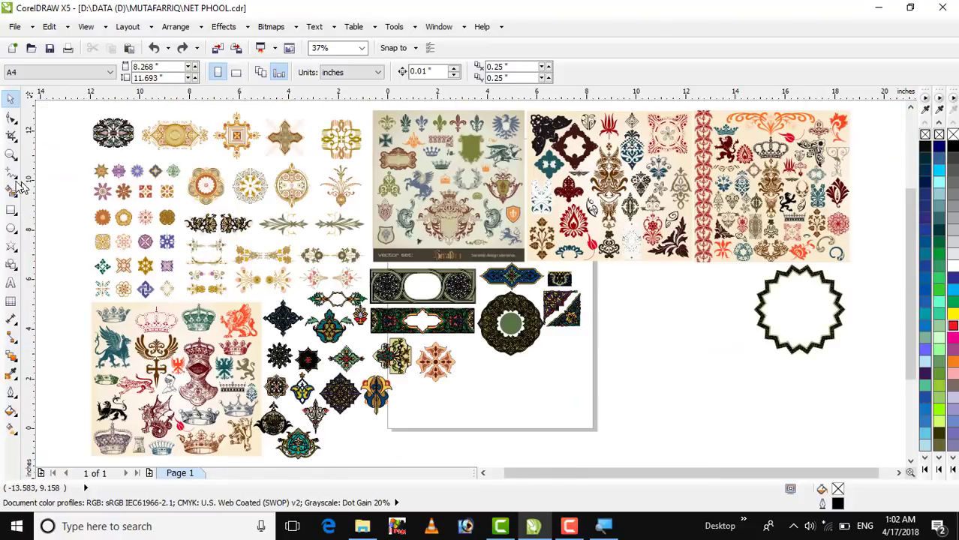
{"action": "left_click", "coordinate": [10, 154]}
{"action": "left_click_drag", "start_coordinate": [80, 157], "coordinate": [270, 242]}
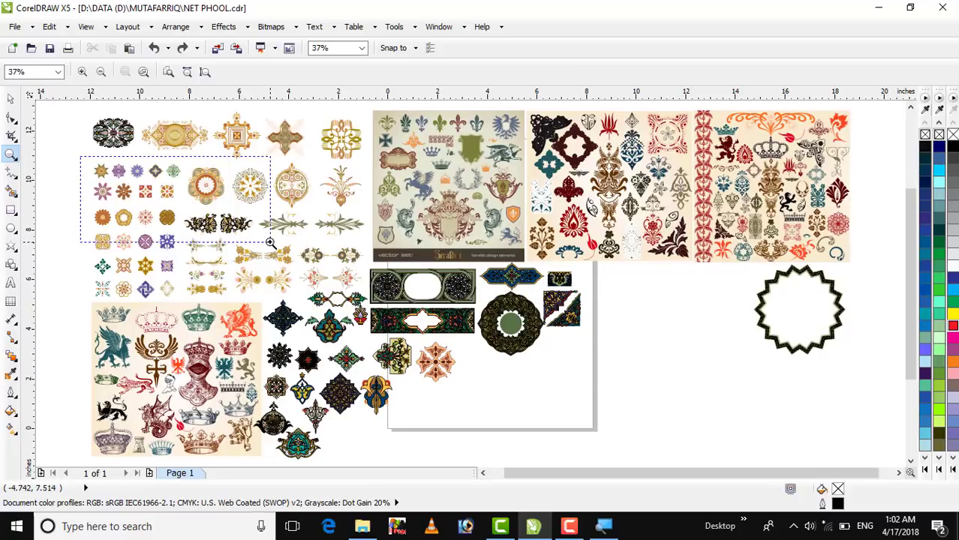
{"action": "left_click_drag", "start_coordinate": [270, 242], "coordinate": [271, 242]}
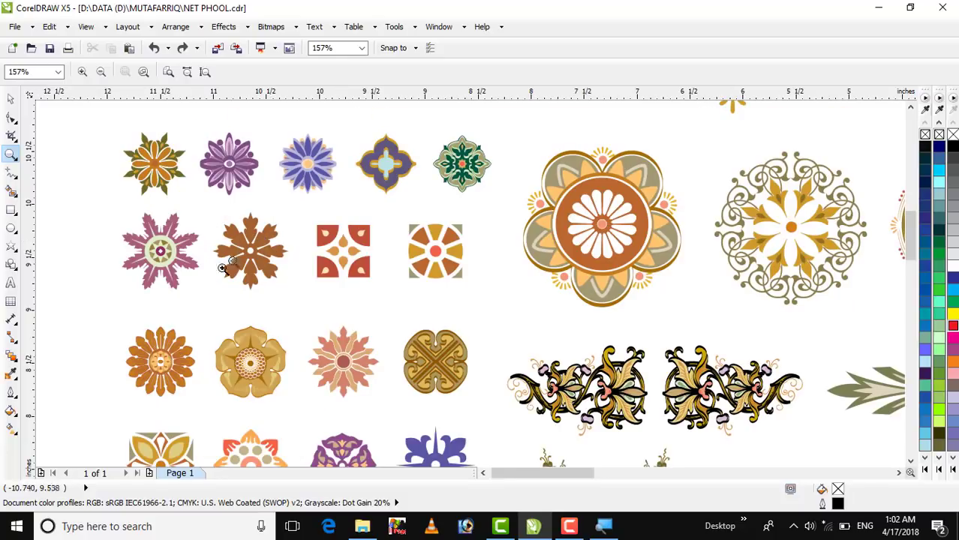
{"action": "left_click_drag", "start_coordinate": [107, 128], "coordinate": [203, 210]}
{"action": "right_click", "coordinate": [455, 251]}
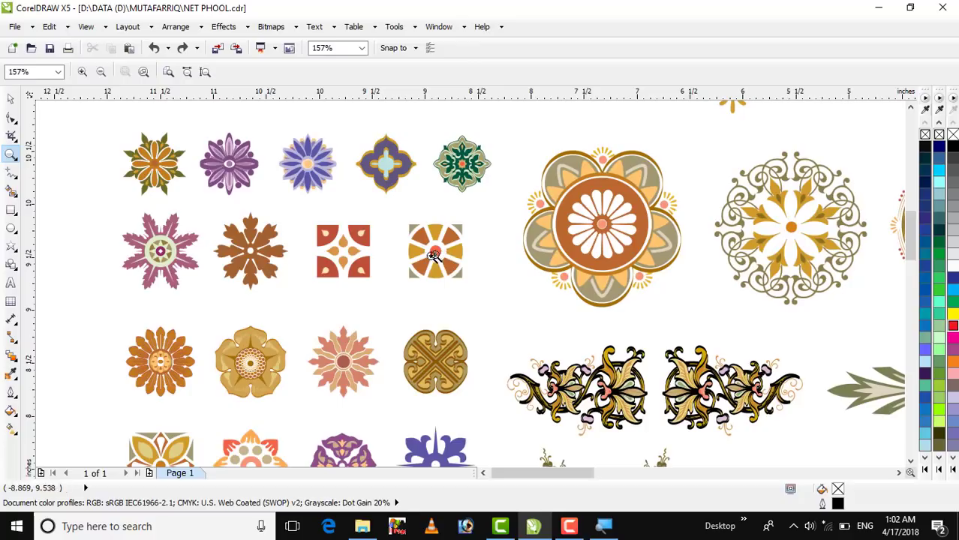
{"action": "right_click", "coordinate": [427, 321]}
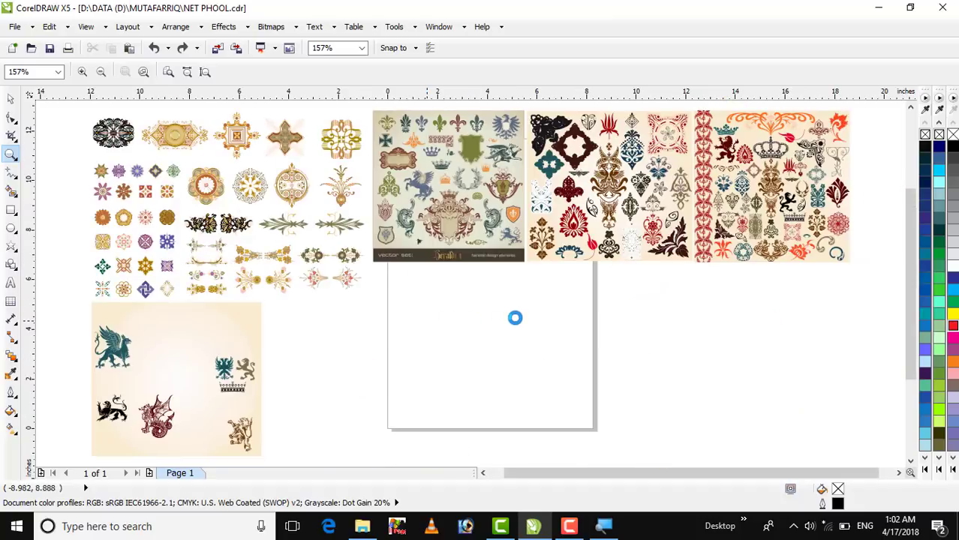
Step: Examine the floral spray, the leaf-ended frame and the eight-pointed star ornament up close in the collection
{"action": "left_click_drag", "start_coordinate": [316, 156], "coordinate": [368, 220]}
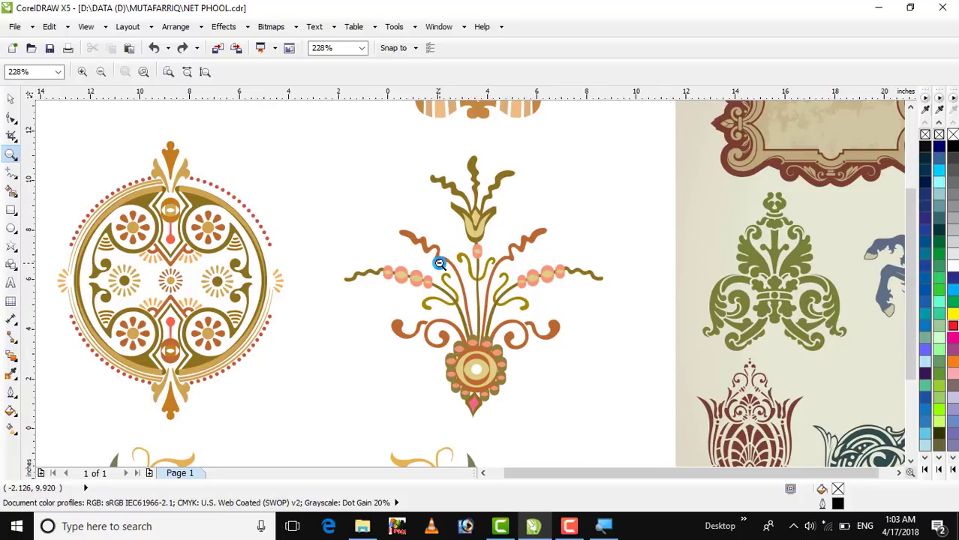
{"action": "key", "text": "F3"}
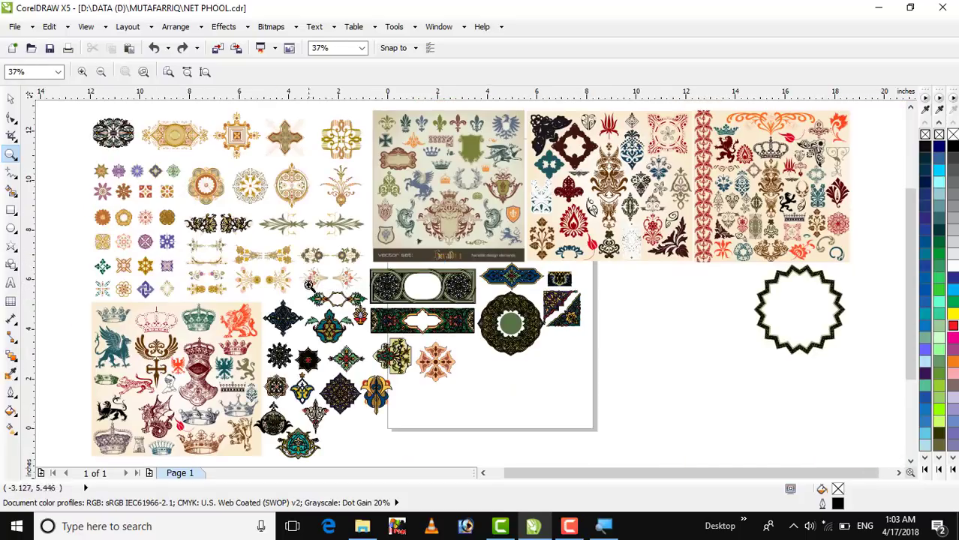
{"action": "left_click_drag", "start_coordinate": [330, 283], "coordinate": [370, 312]}
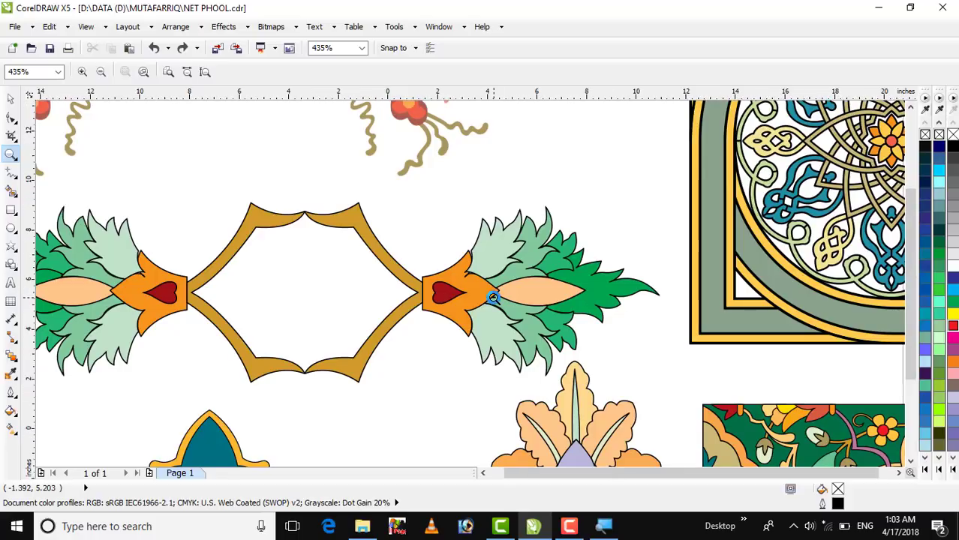
{"action": "key", "text": "F4"}
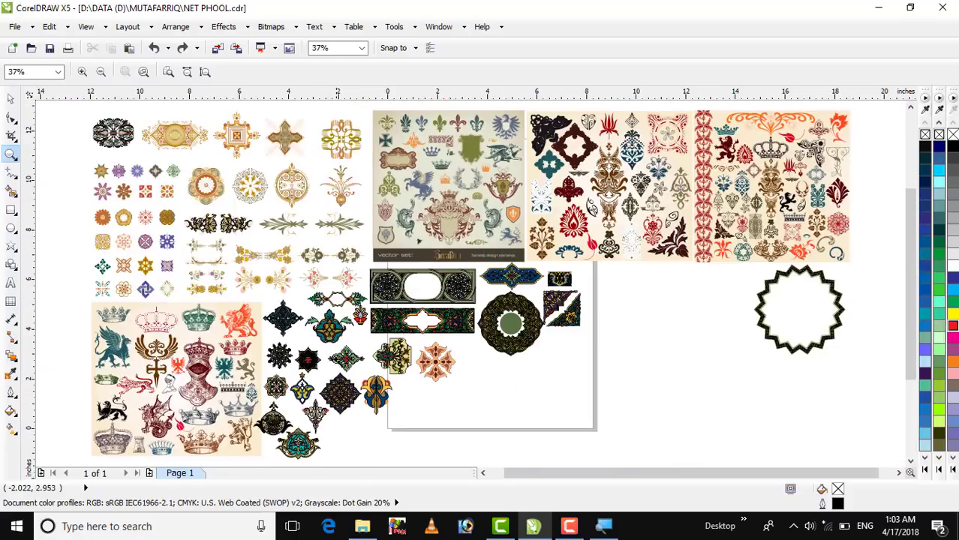
{"action": "left_click_drag", "start_coordinate": [287, 341], "coordinate": [325, 376]}
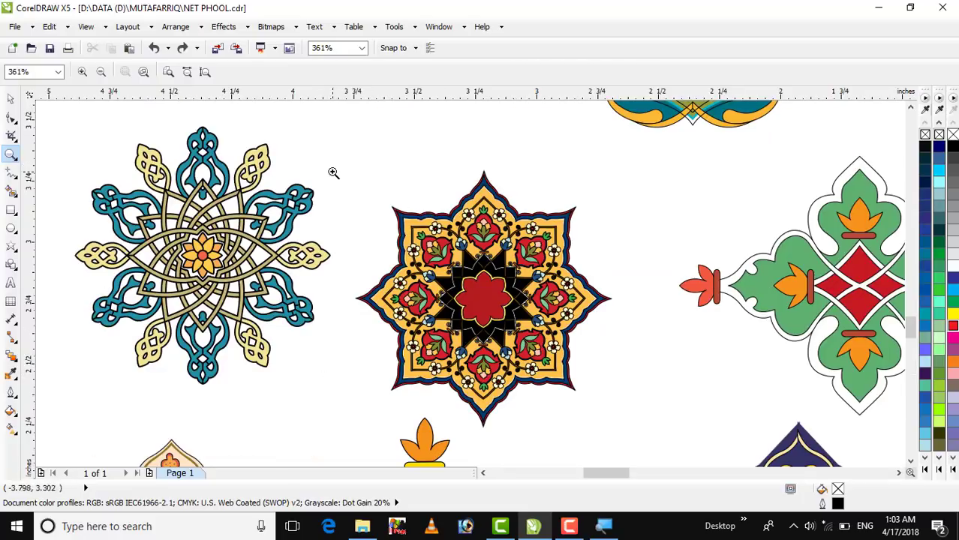
{"action": "left_click_drag", "start_coordinate": [580, 384], "coordinate": [643, 428]}
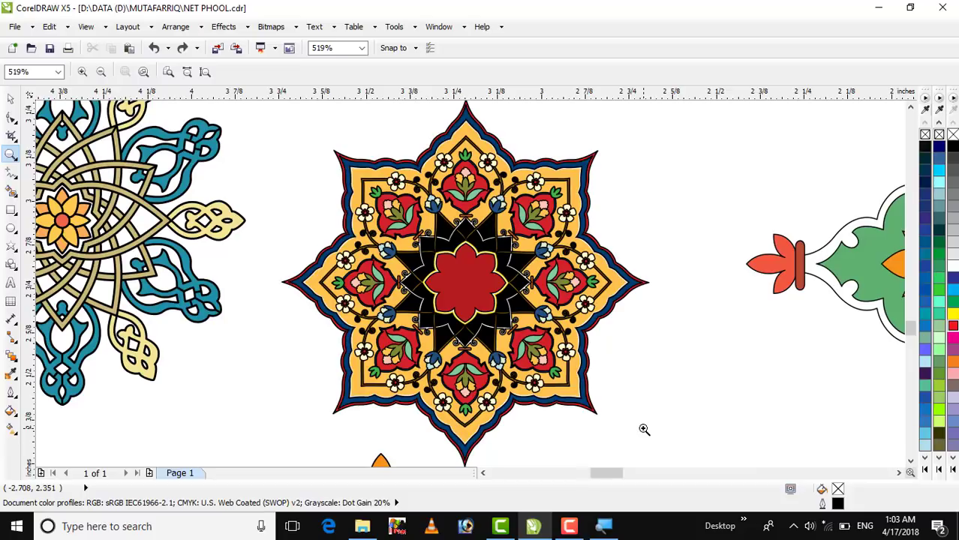
{"action": "key", "text": "F4"}
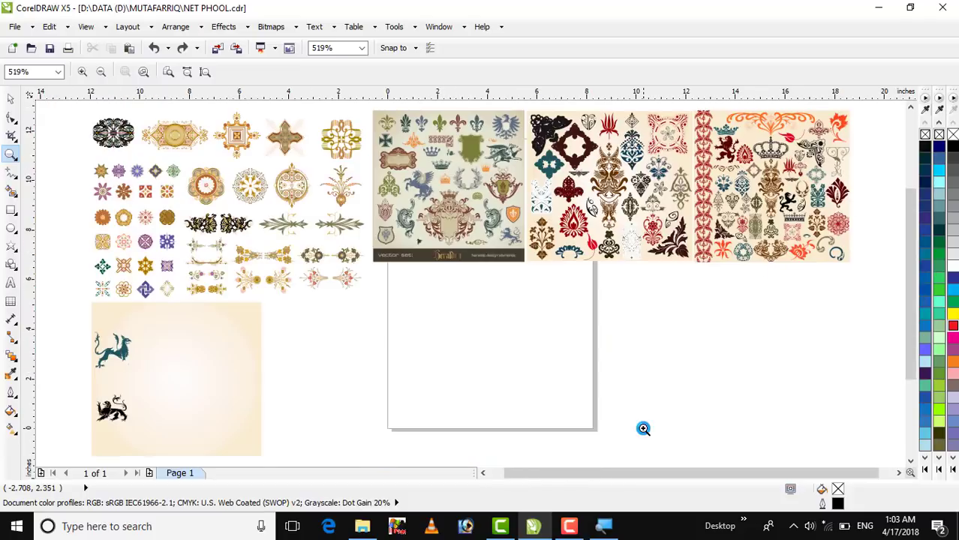
Step: Return to the TUTORIAL.cdr document from the ornament collection
{"action": "left_click", "coordinate": [10, 99]}
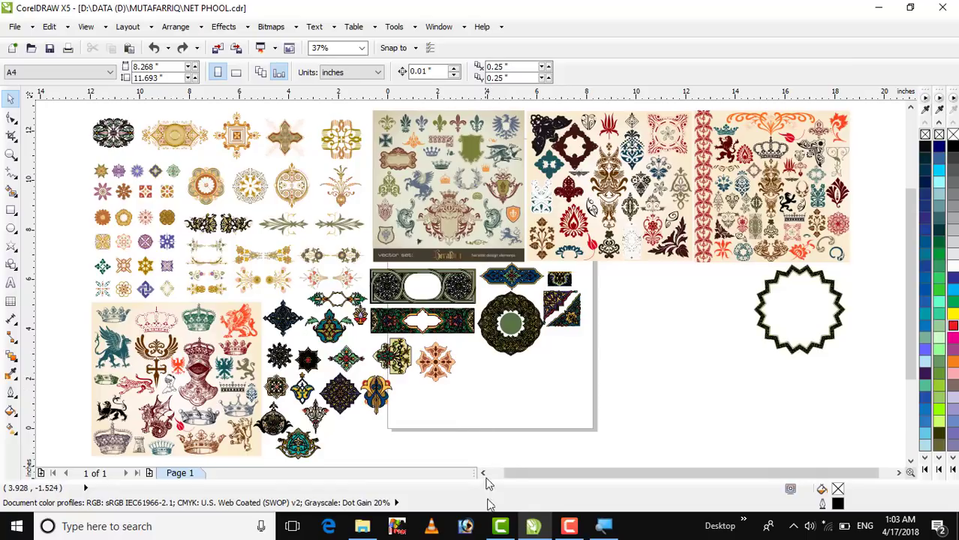
{"action": "left_click", "coordinate": [532, 527]}
{"action": "left_click", "coordinate": [532, 527]}
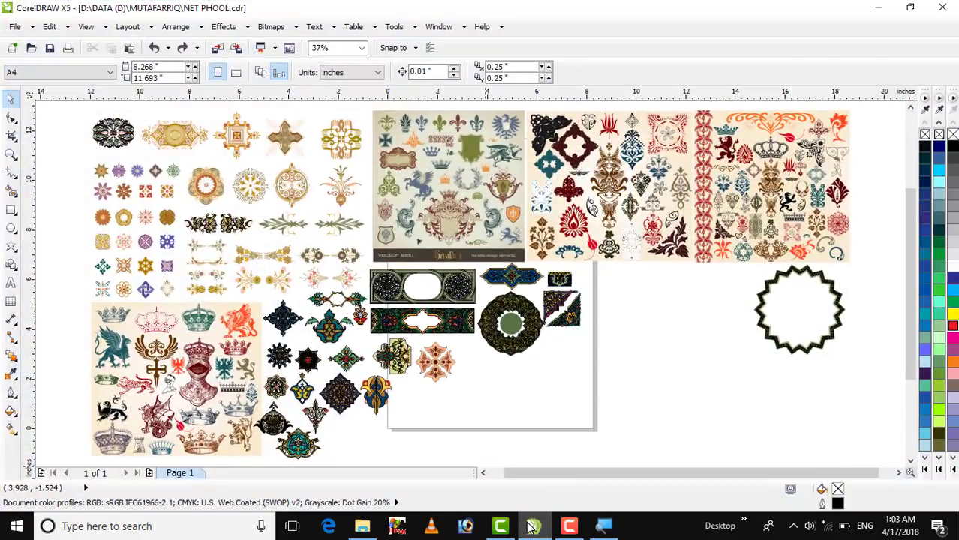
{"action": "left_click", "coordinate": [437, 28]}
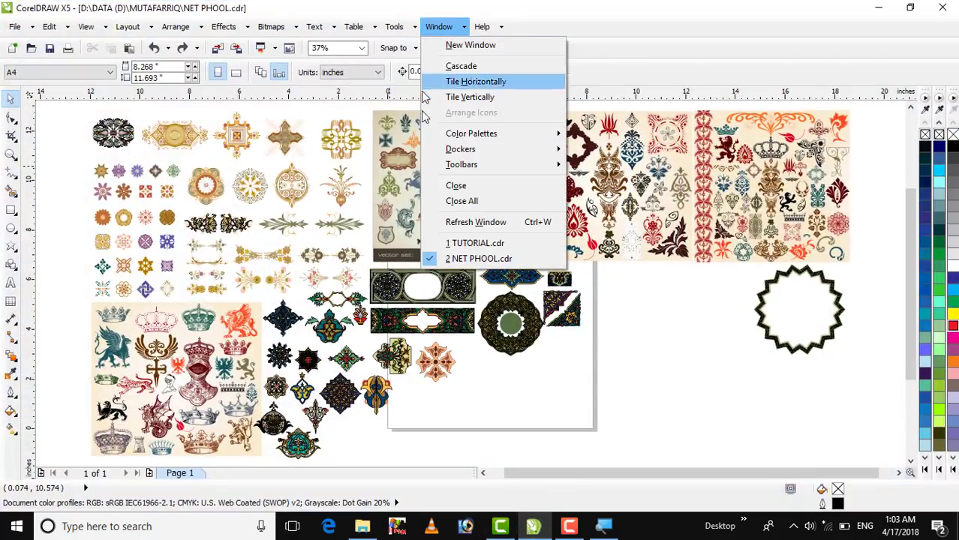
{"action": "left_click", "coordinate": [445, 246]}
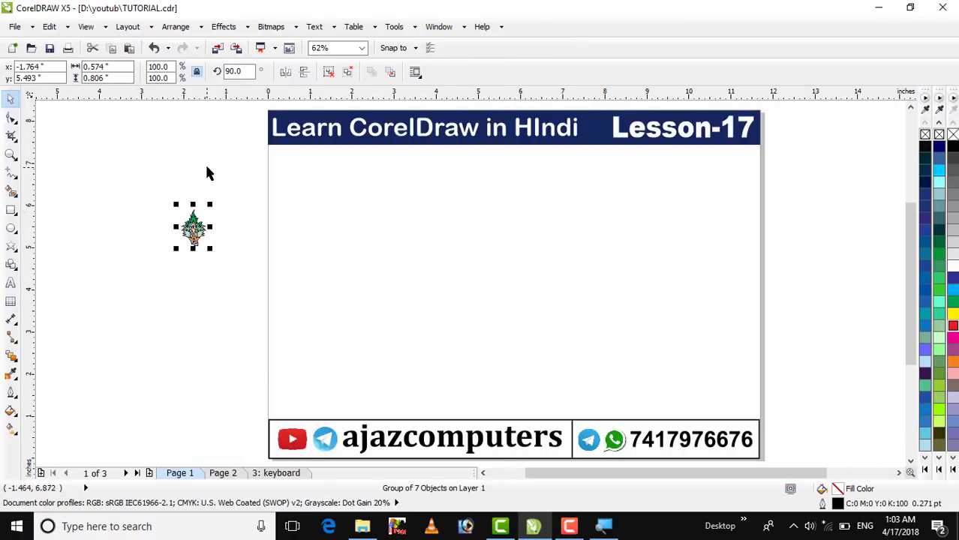
Step: Move the leaf ornament farther left of the page and place a level copy of it on the page's right edge
{"action": "left_click", "coordinate": [208, 174]}
{"action": "left_click", "coordinate": [193, 228]}
{"action": "left_click_drag", "start_coordinate": [193, 233], "coordinate": [762, 246]}
{"action": "right_click", "coordinate": [762, 246]}
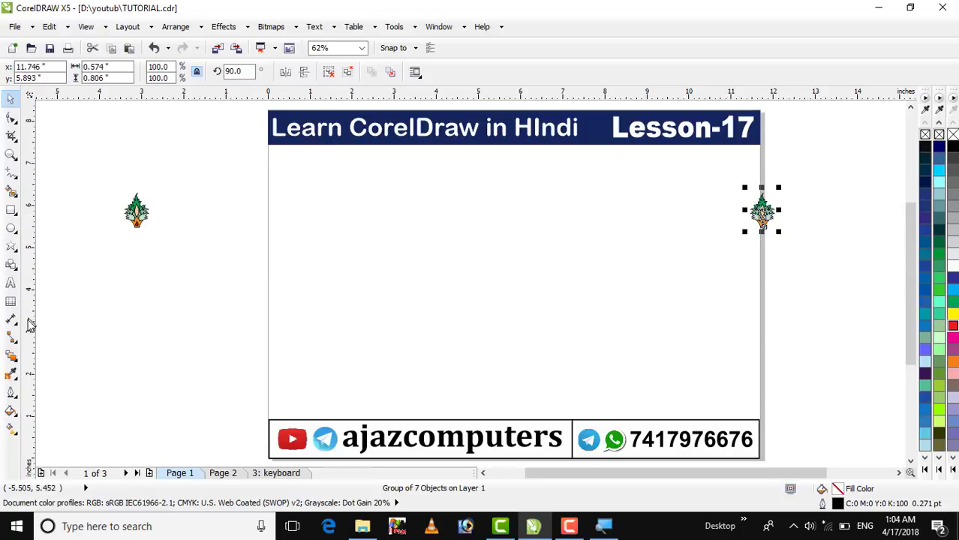
Step: Blend the left leaf ornament into its right copy with 20 steps and move the row up beneath the title banner
{"action": "left_click", "coordinate": [11, 357]}
{"action": "left_click_drag", "start_coordinate": [136, 213], "coordinate": [767, 216]}
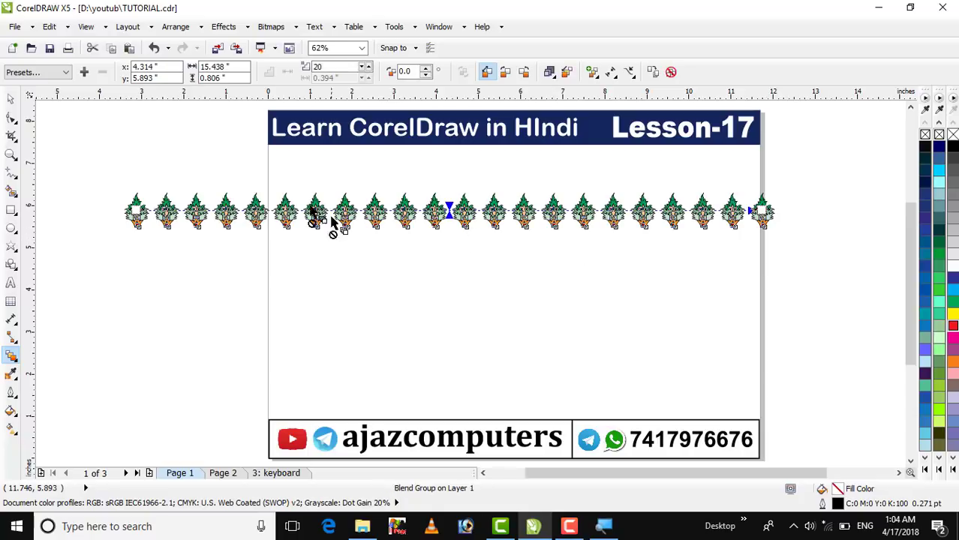
{"action": "left_click", "coordinate": [11, 98]}
{"action": "left_click", "coordinate": [201, 145]}
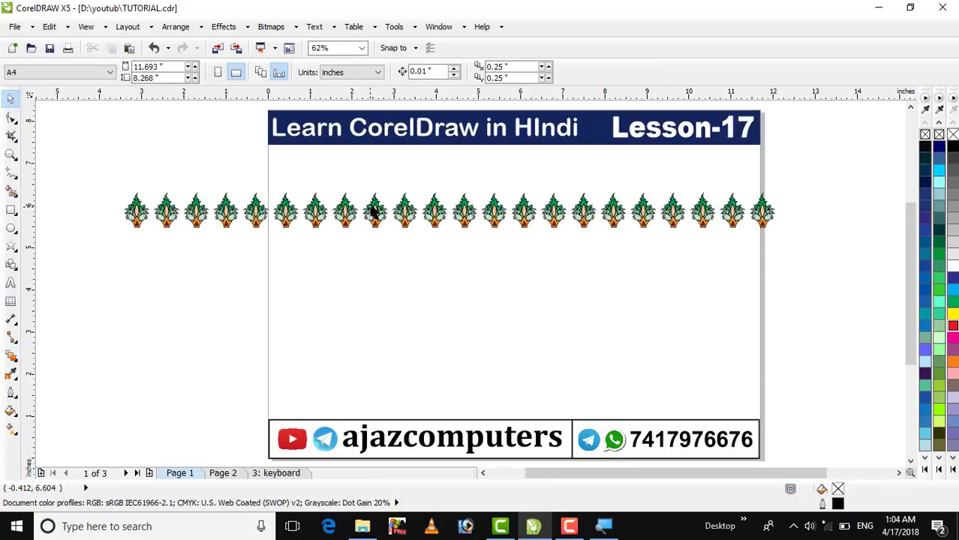
{"action": "left_click_drag", "start_coordinate": [398, 207], "coordinate": [370, 173]}
{"action": "left_click", "coordinate": [204, 269]}
Step: Draw an unfilled circle about 4.3 inches in diameter below the left part of the ornament row, and deselect it
{"action": "left_click", "coordinate": [11, 228]}
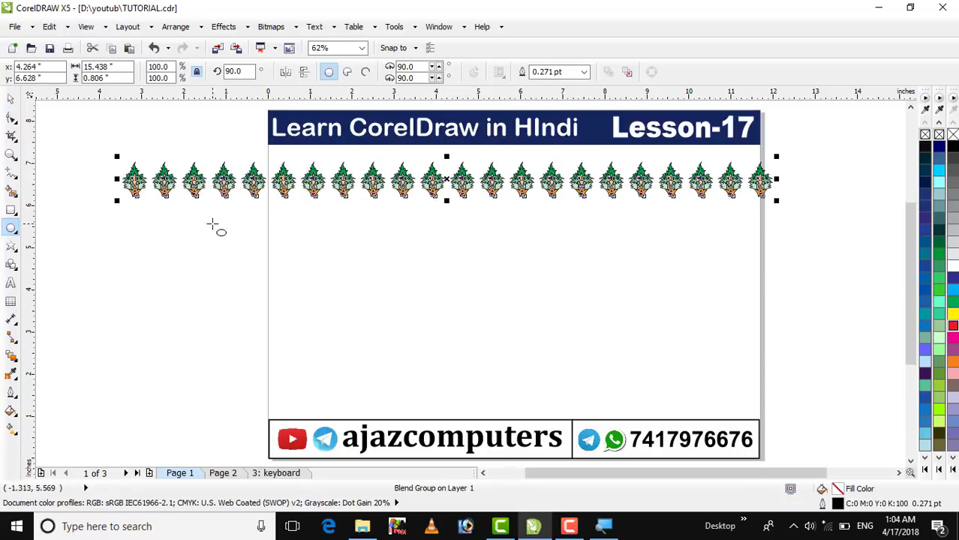
{"action": "left_click_drag", "start_coordinate": [265, 223], "coordinate": [425, 404]}
{"action": "left_click", "coordinate": [18, 105]}
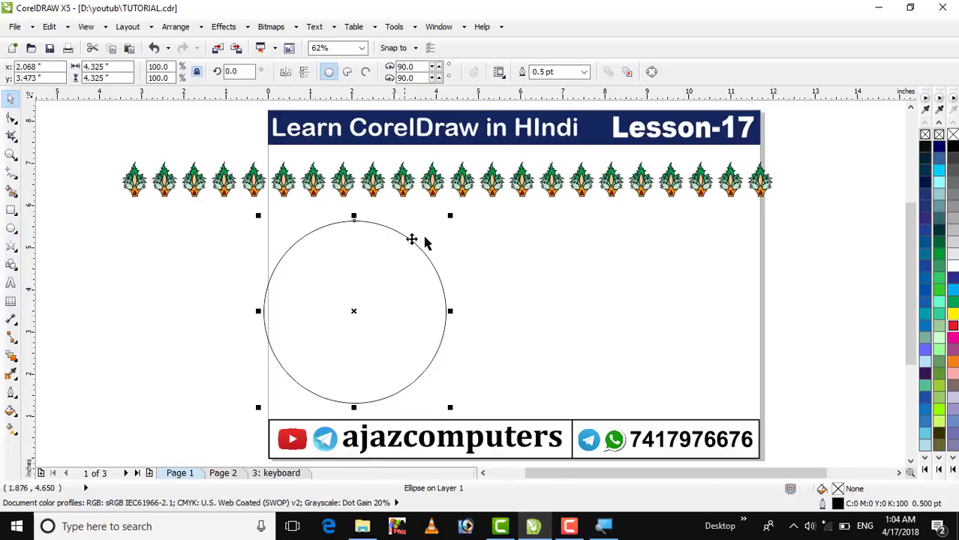
{"action": "left_click", "coordinate": [556, 227]}
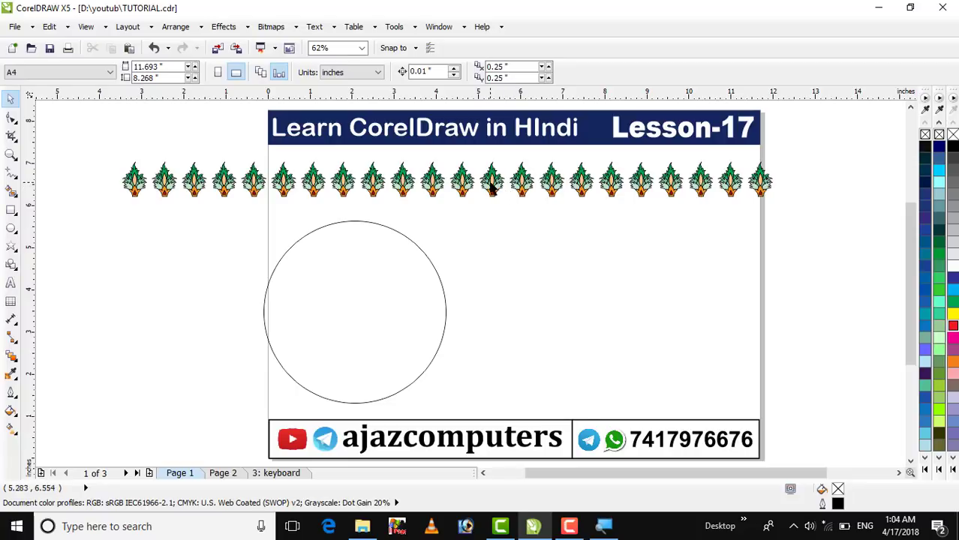
Step: Assign the circle as the new path of the leaf ornament blend
{"action": "left_click", "coordinate": [464, 191]}
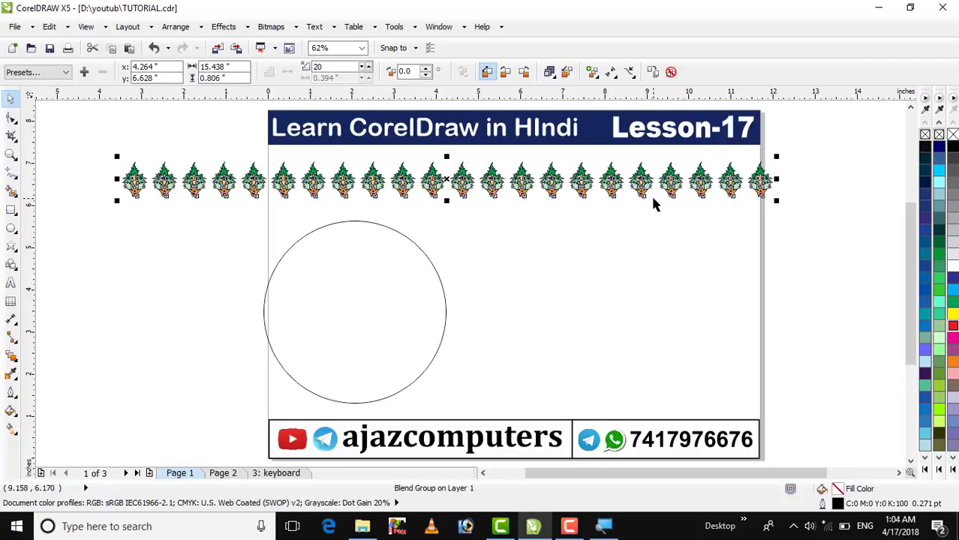
{"action": "left_click", "coordinate": [554, 227]}
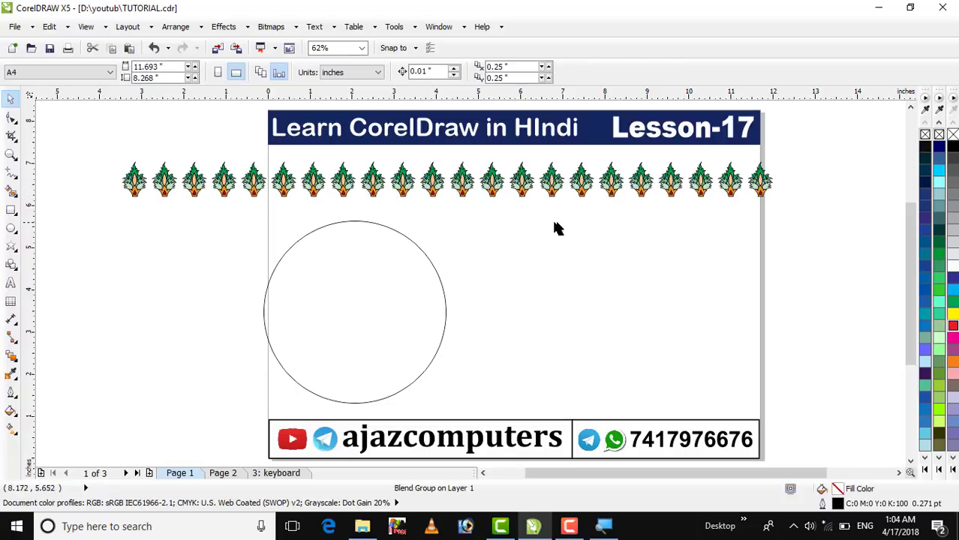
{"action": "left_click", "coordinate": [522, 184]}
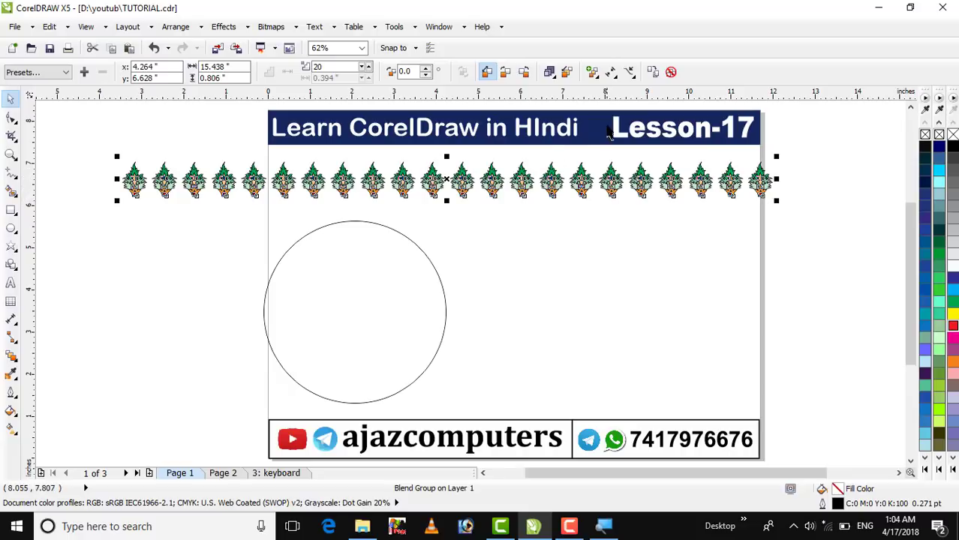
{"action": "left_click", "coordinate": [630, 73]}
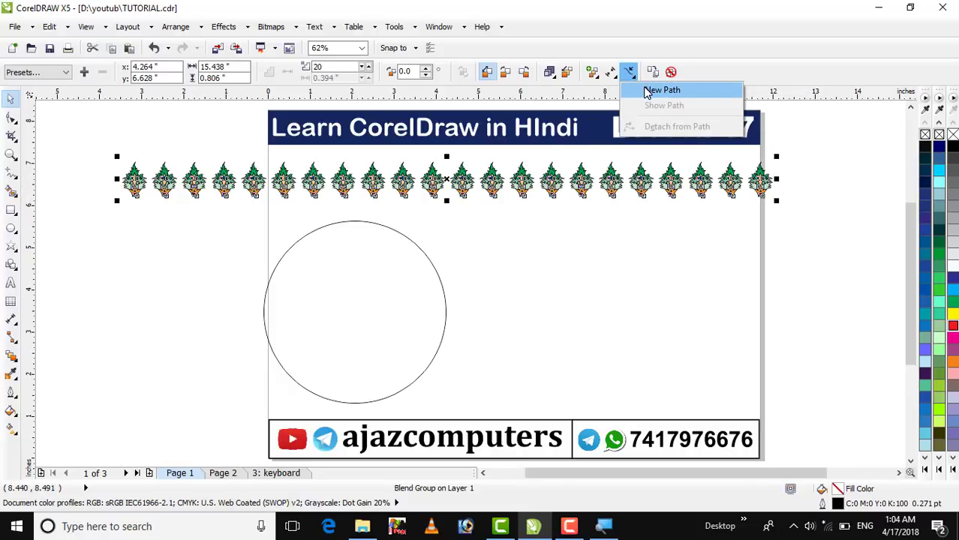
{"action": "left_click", "coordinate": [647, 91]}
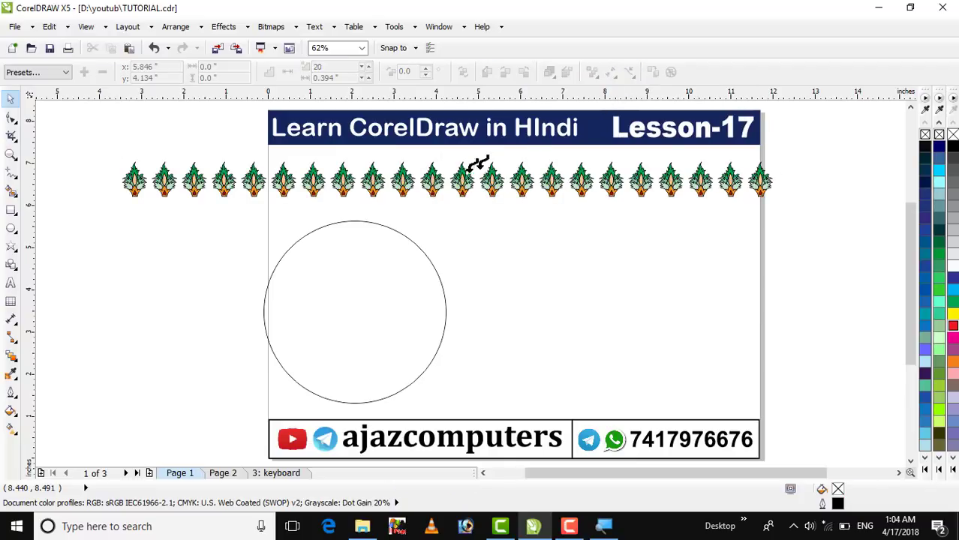
{"action": "left_click", "coordinate": [369, 221]}
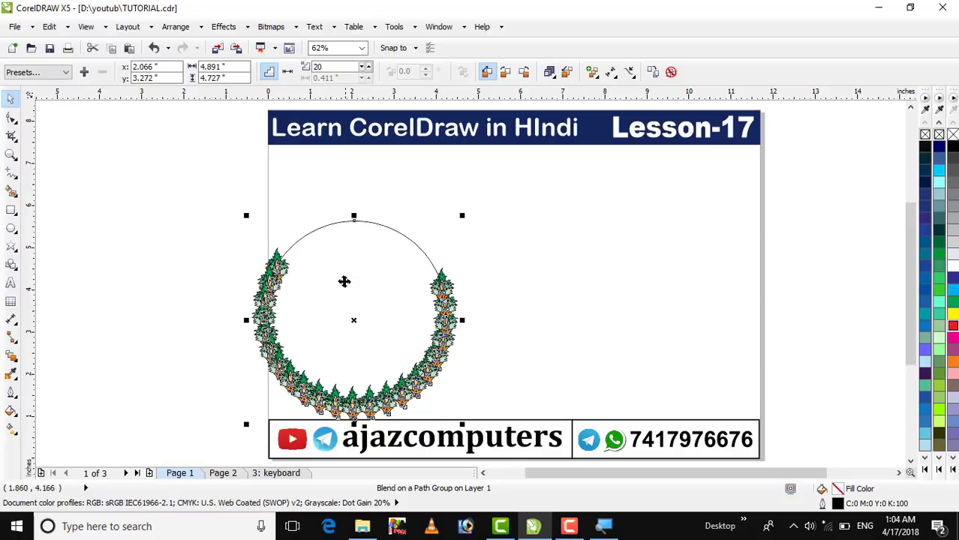
Step: Move the circle with its leaf ornaments up and to the right so it lies fully inside the page
{"action": "left_click_drag", "start_coordinate": [349, 319], "coordinate": [384, 283]}
{"action": "key", "text": "shift+F4"}
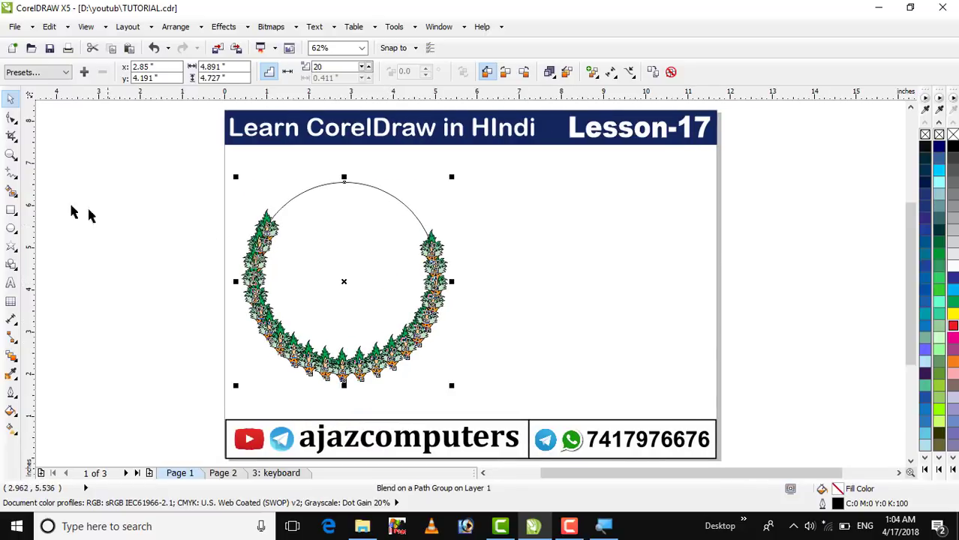
{"action": "left_click", "coordinate": [11, 154]}
{"action": "left_click_drag", "start_coordinate": [191, 157], "coordinate": [571, 411]}
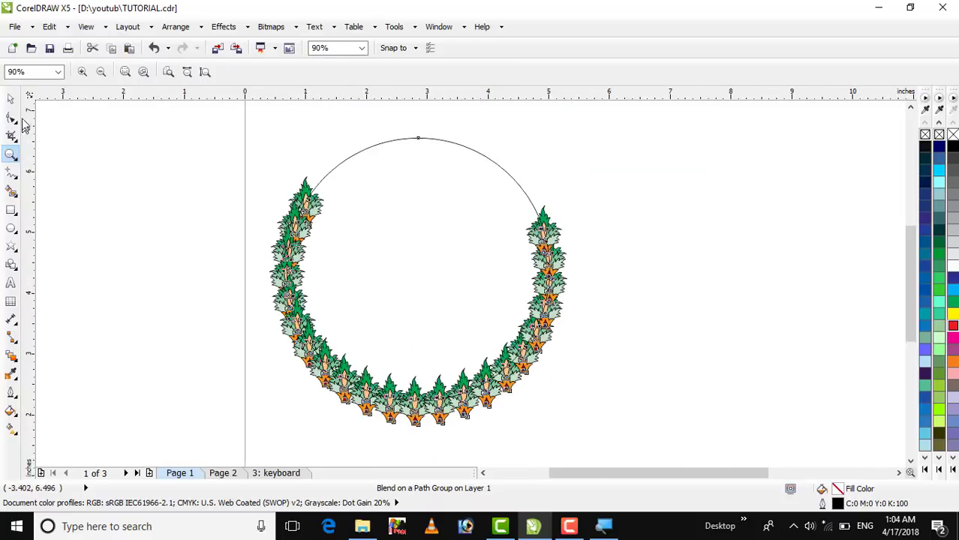
Step: Spread the leaf ornament blend along the full circular path and deselect it
{"action": "left_click", "coordinate": [11, 98]}
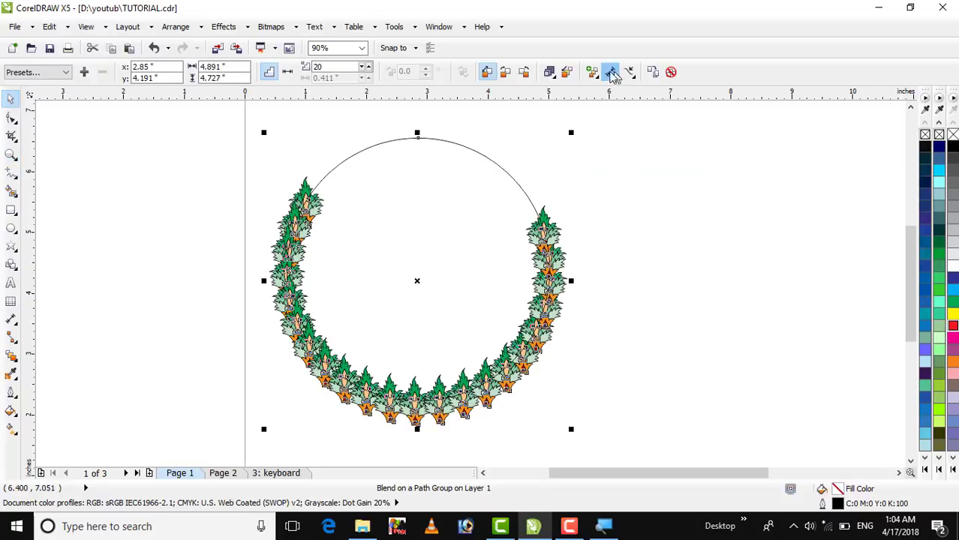
{"action": "left_click", "coordinate": [592, 72]}
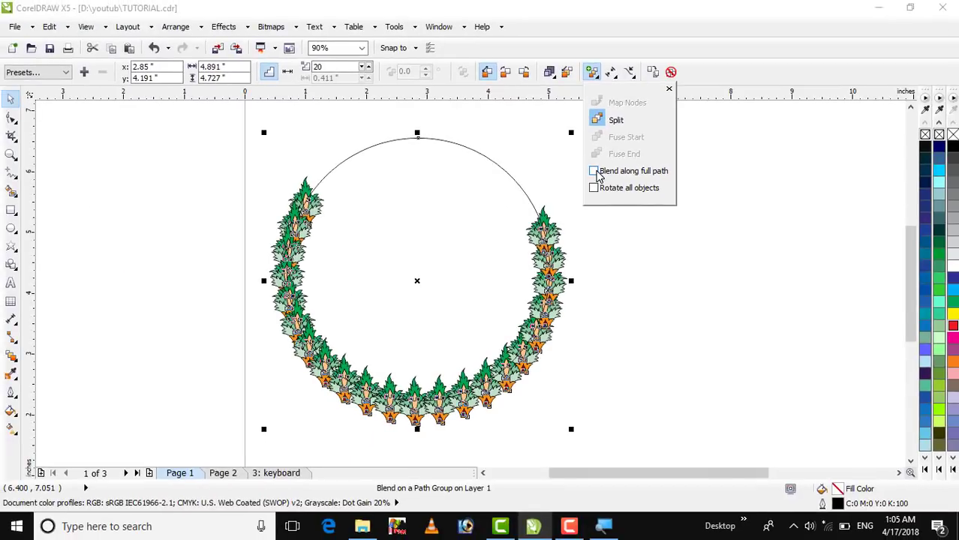
{"action": "left_click", "coordinate": [594, 173]}
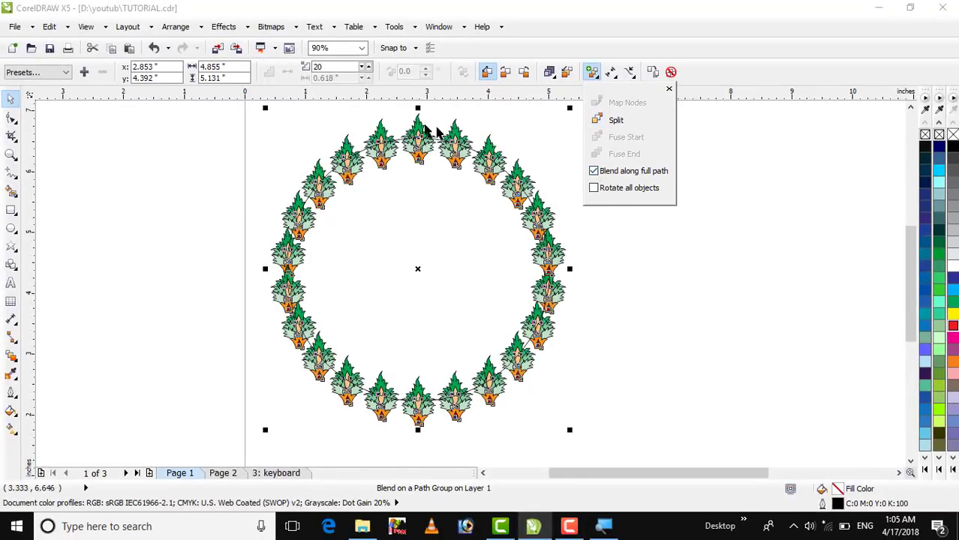
{"action": "left_click", "coordinate": [249, 179]}
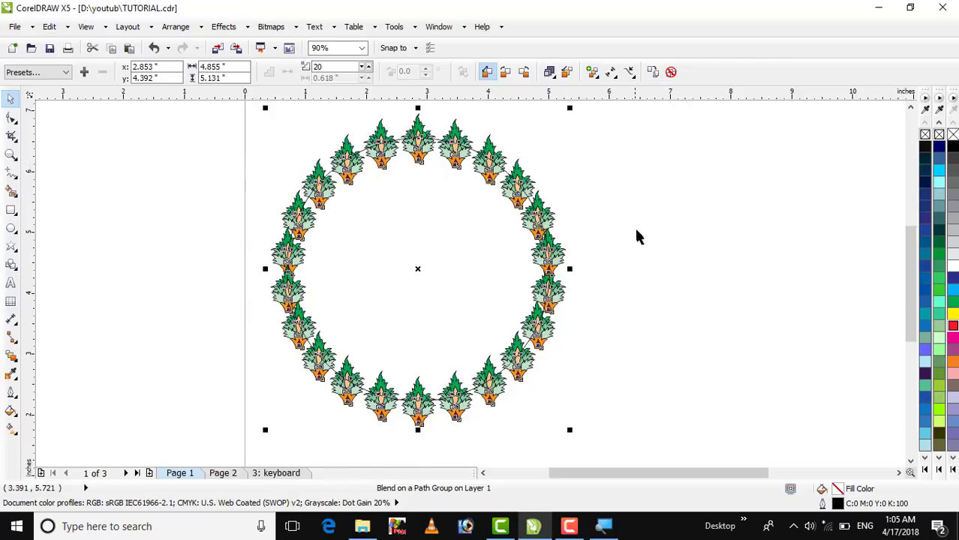
{"action": "left_click", "coordinate": [634, 247]}
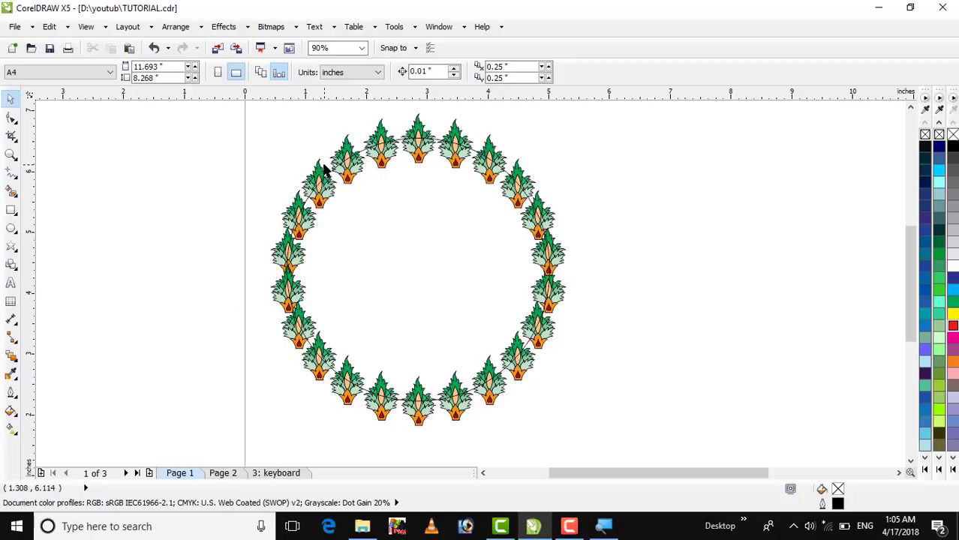
Step: Rotate all leaf ornaments of the blend to follow the circle's curve, and deselect the blend
{"action": "left_click", "coordinate": [384, 150]}
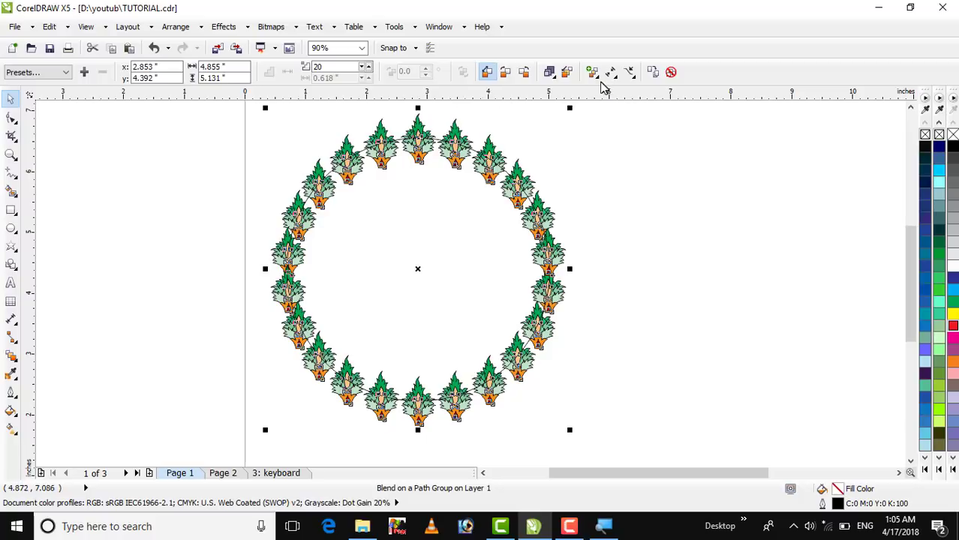
{"action": "left_click", "coordinate": [593, 71]}
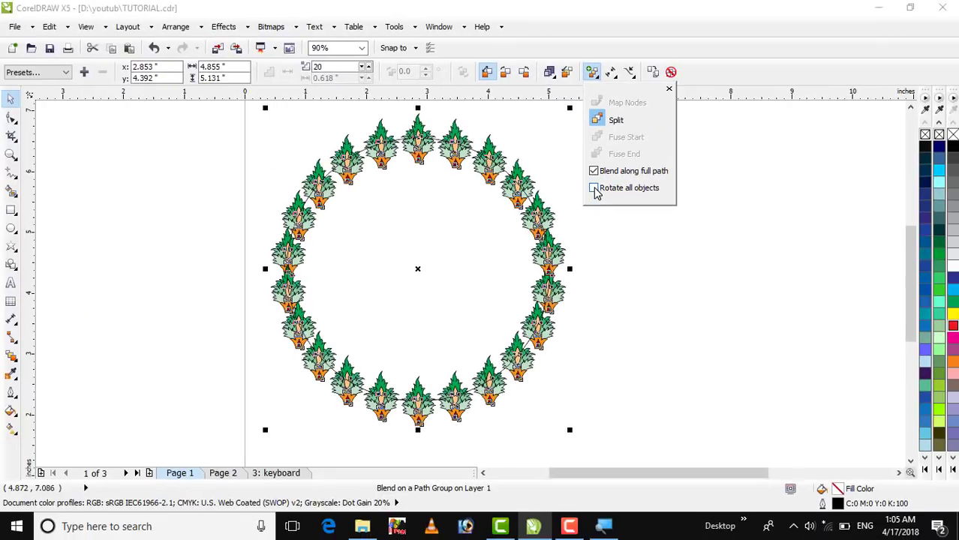
{"action": "left_click", "coordinate": [601, 192]}
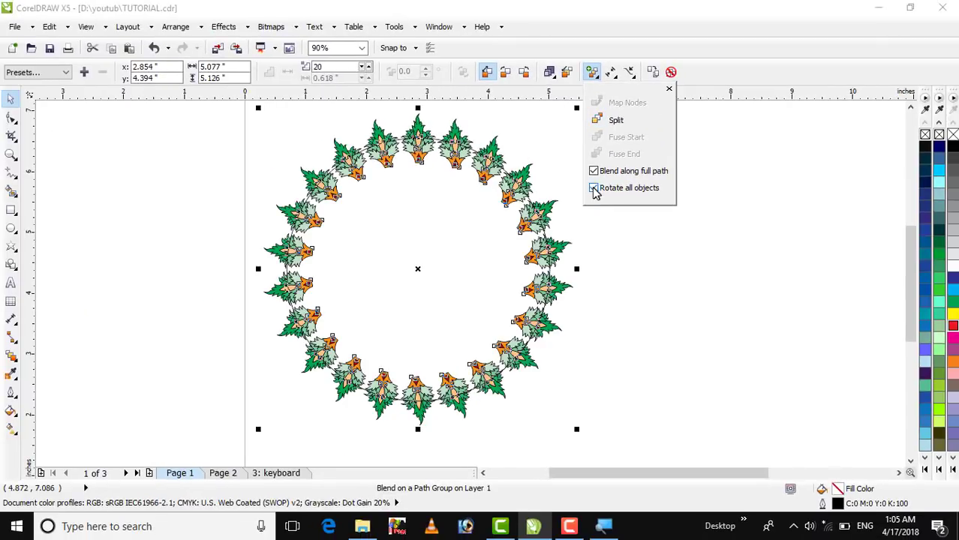
{"action": "left_click", "coordinate": [491, 126]}
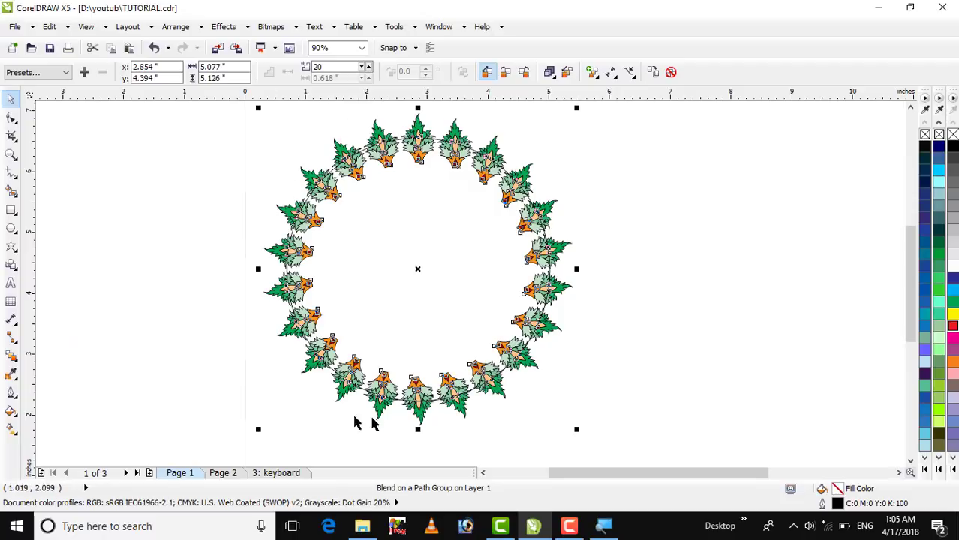
{"action": "left_click", "coordinate": [621, 232]}
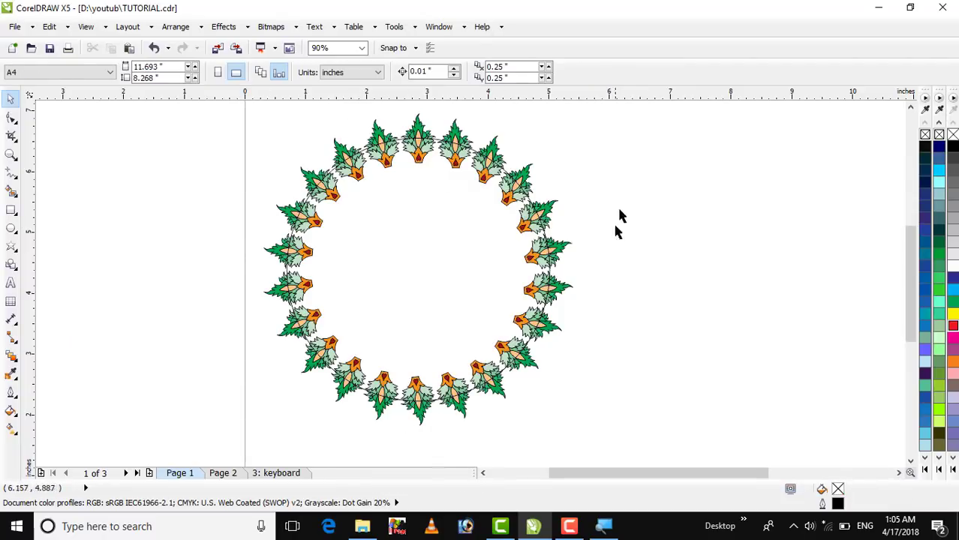
{"action": "left_click", "coordinate": [433, 153]}
{"action": "left_click_drag", "start_coordinate": [432, 152], "coordinate": [433, 153]}
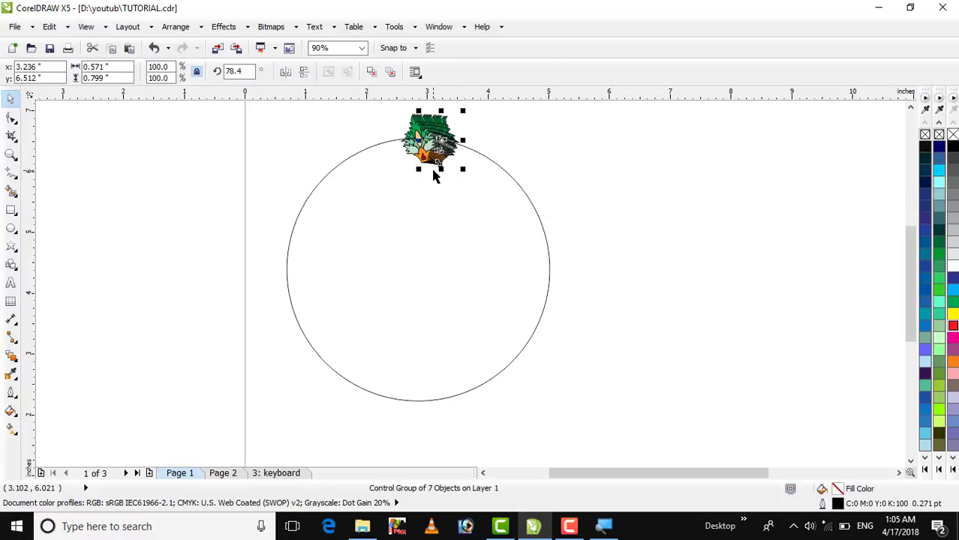
{"action": "left_click", "coordinate": [666, 171]}
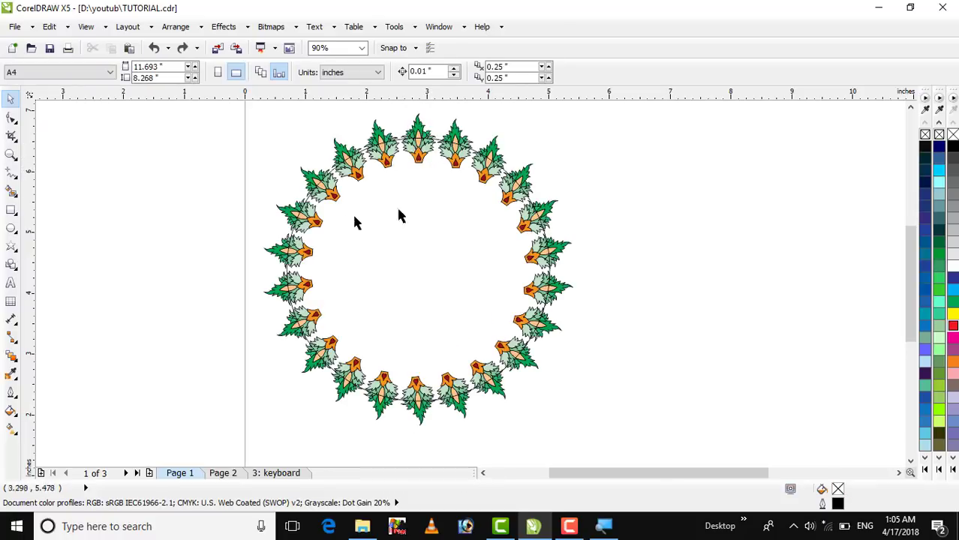
Step: Break the leaf ornament blend apart from its circular path and deselect everything
{"action": "key", "text": "shift+F4"}
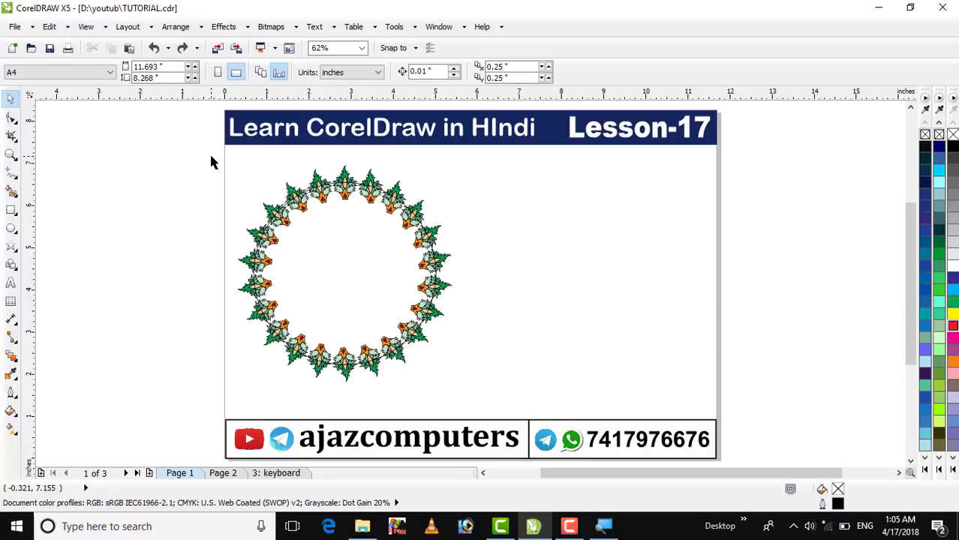
{"action": "left_click", "coordinate": [279, 211]}
{"action": "left_click", "coordinate": [191, 30]}
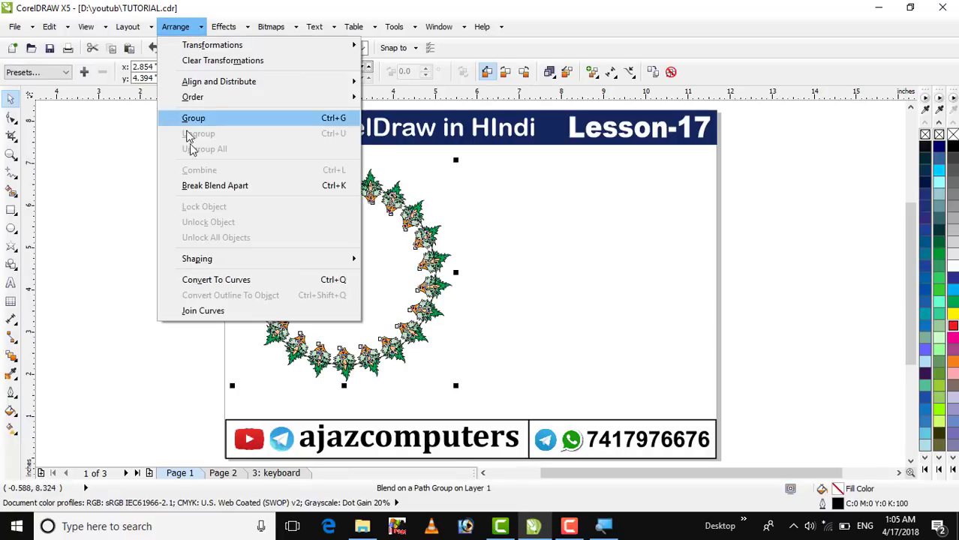
{"action": "left_click", "coordinate": [210, 188]}
{"action": "left_click", "coordinate": [160, 210]}
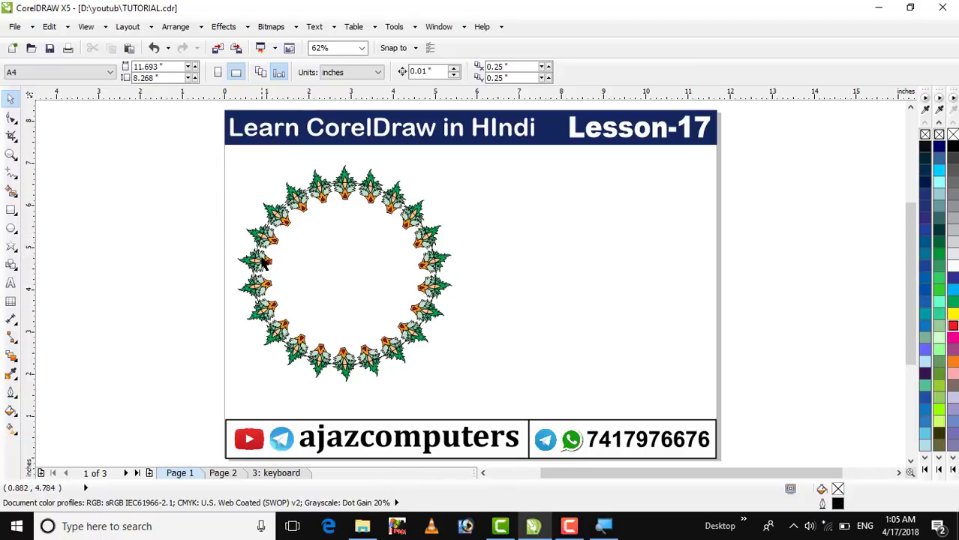
Step: Shrink the path circle about its centre to about 3.34 inches in diameter, so it fits inside the leaf ring
{"action": "left_click", "coordinate": [331, 274]}
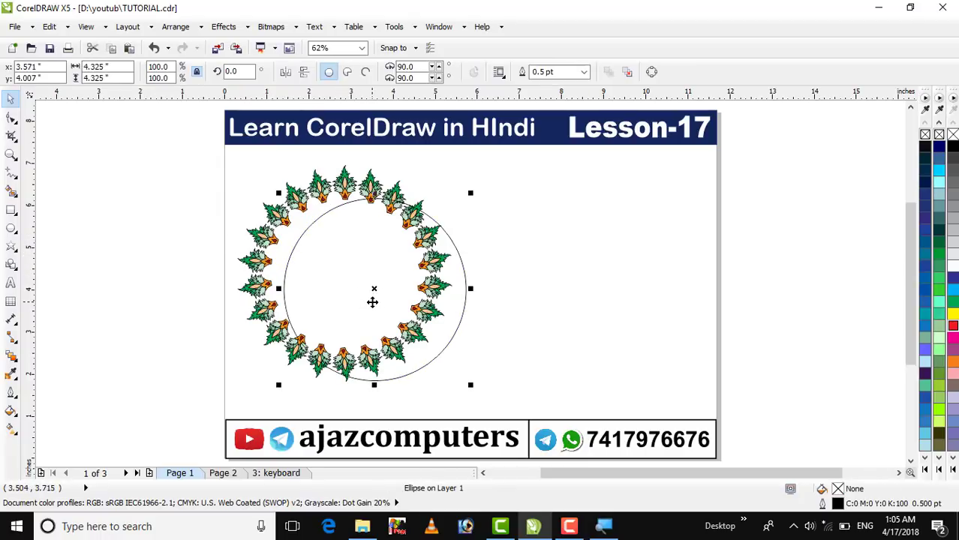
{"action": "key", "text": "ctrl+z"}
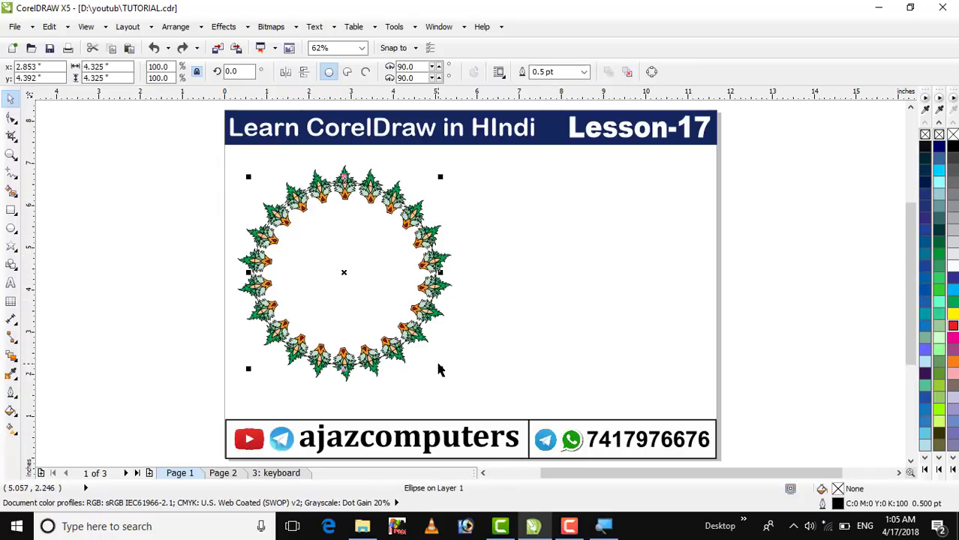
{"action": "left_click_drag", "start_coordinate": [440, 369], "coordinate": [421, 365]}
Step: Give the circle inside the leaf ring a 3.0 pt green outline and deselect it
{"action": "left_click", "coordinate": [586, 72]}
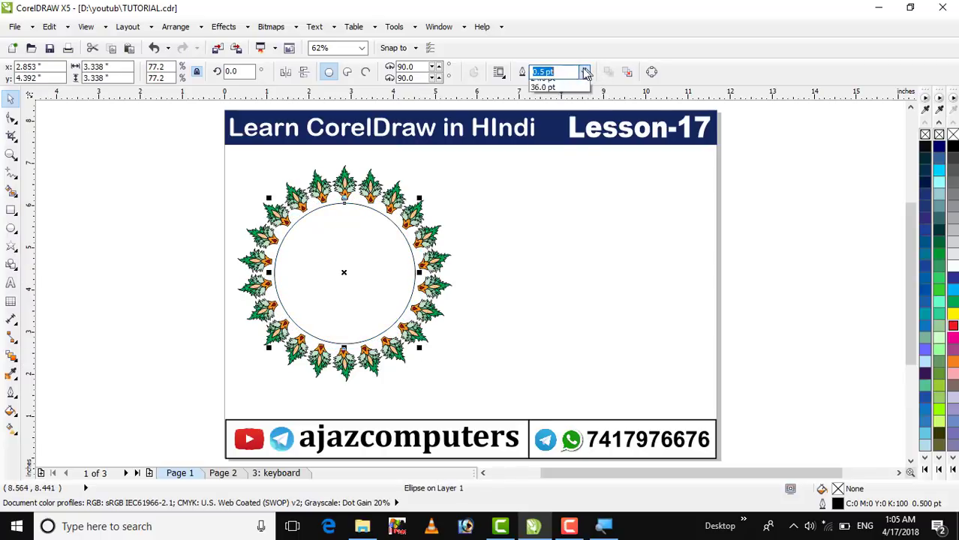
{"action": "left_click", "coordinate": [586, 72]}
{"action": "left_click", "coordinate": [545, 157]}
{"action": "left_click", "coordinate": [527, 222]}
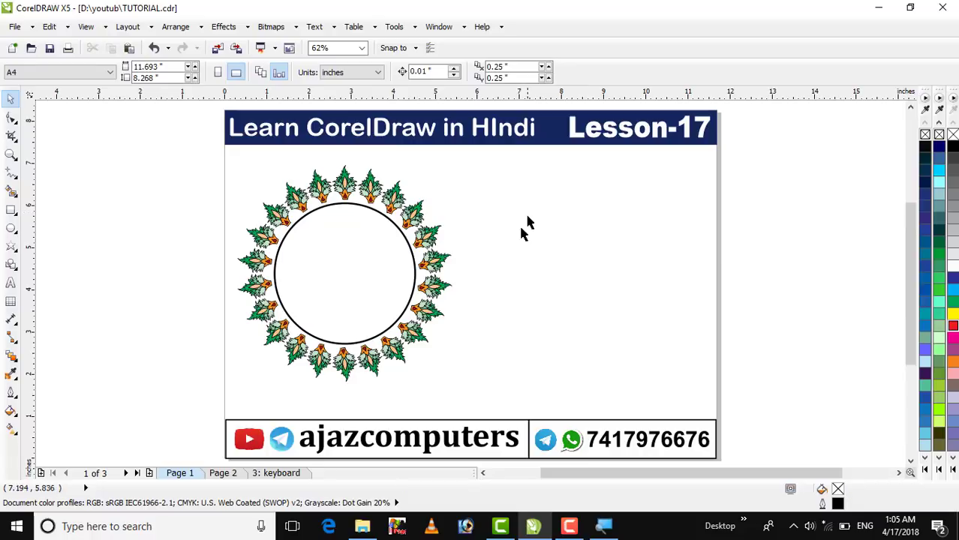
{"action": "left_click", "coordinate": [414, 282]}
{"action": "right_click", "coordinate": [952, 330]}
{"action": "right_click", "coordinate": [952, 302]}
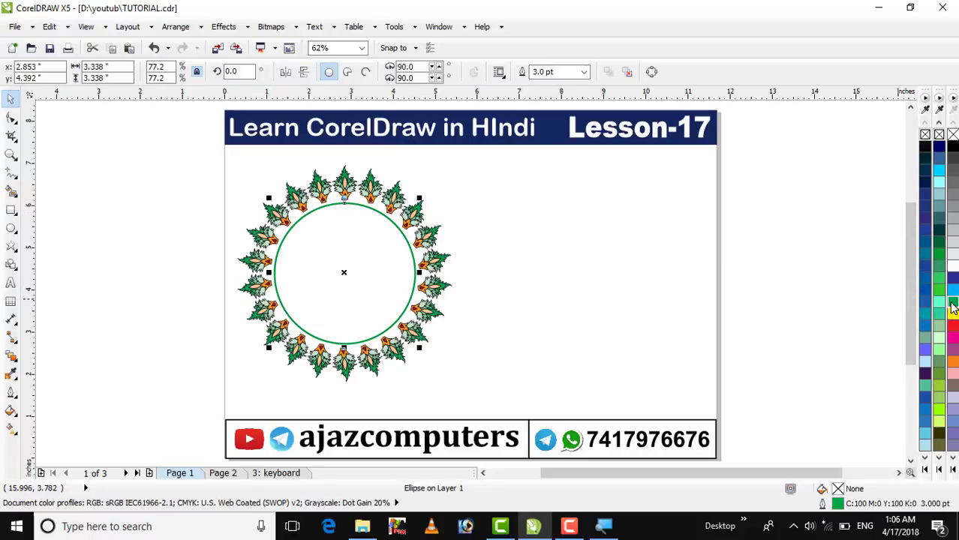
{"action": "left_click", "coordinate": [691, 261]}
Step: Add a concentric copy of the green circle about 3.1 inches in diameter and fill it with lime green
{"action": "left_click", "coordinate": [264, 279]}
{"action": "left_click_drag", "start_coordinate": [417, 348], "coordinate": [415, 346]}
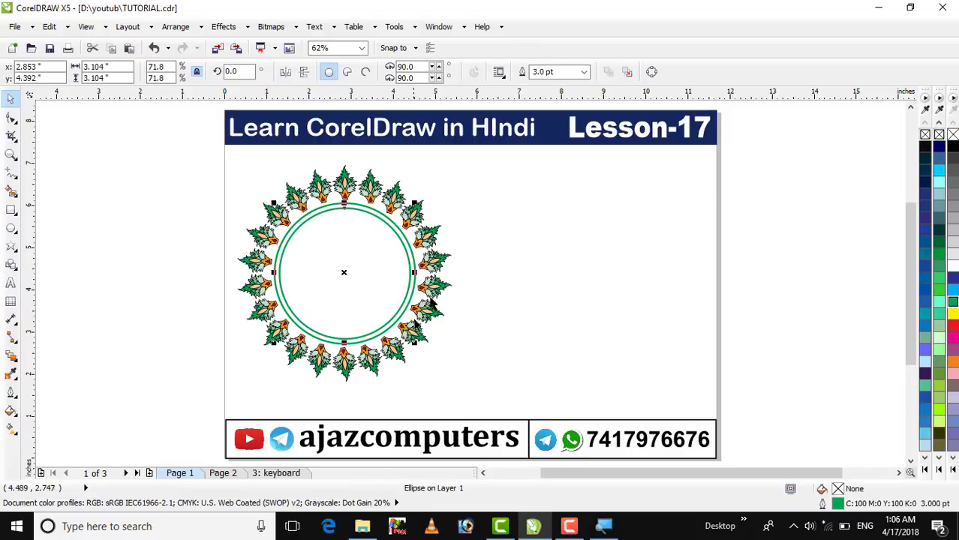
{"action": "left_click", "coordinate": [635, 285]}
{"action": "left_click", "coordinate": [399, 286]}
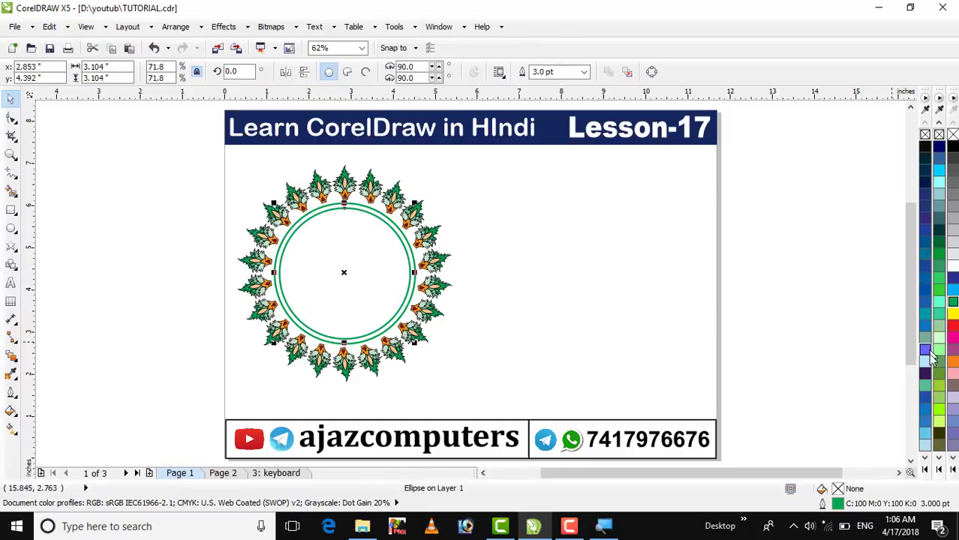
{"action": "left_click", "coordinate": [938, 409]}
{"action": "left_click", "coordinate": [577, 304]}
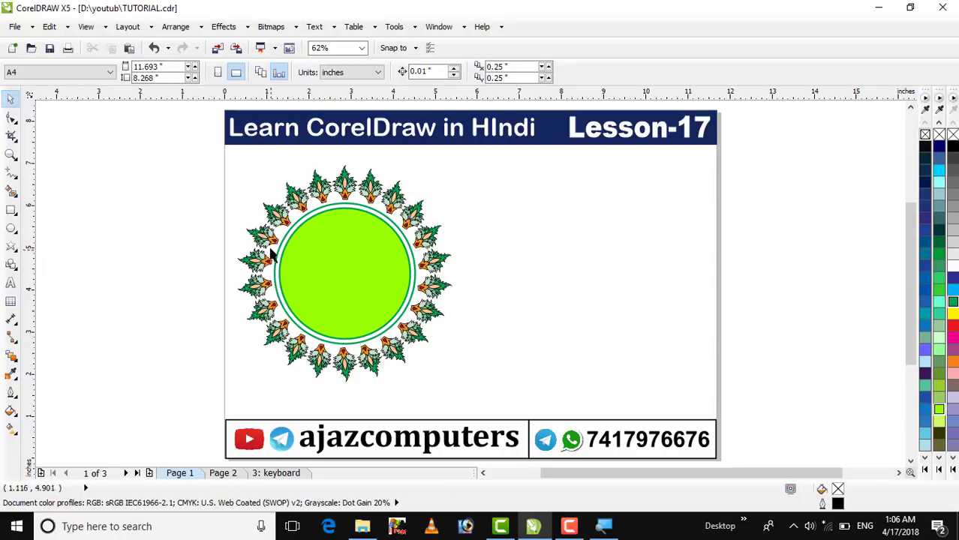
Step: Examine the finished leaf ring on Page 1 and the wreath emblem on the keyboard page up close
{"action": "left_click", "coordinate": [10, 153]}
{"action": "left_click_drag", "start_coordinate": [165, 145], "coordinate": [533, 394]}
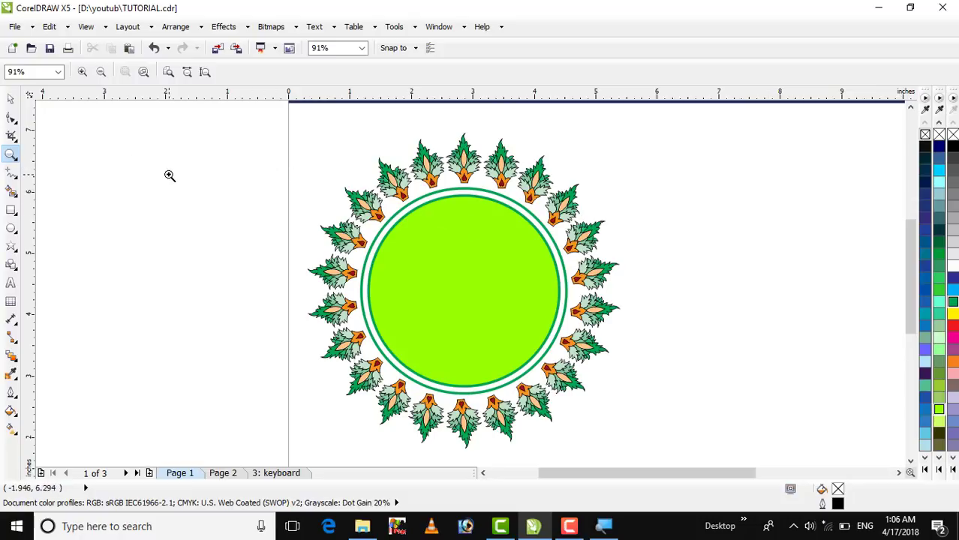
{"action": "left_click", "coordinate": [11, 98]}
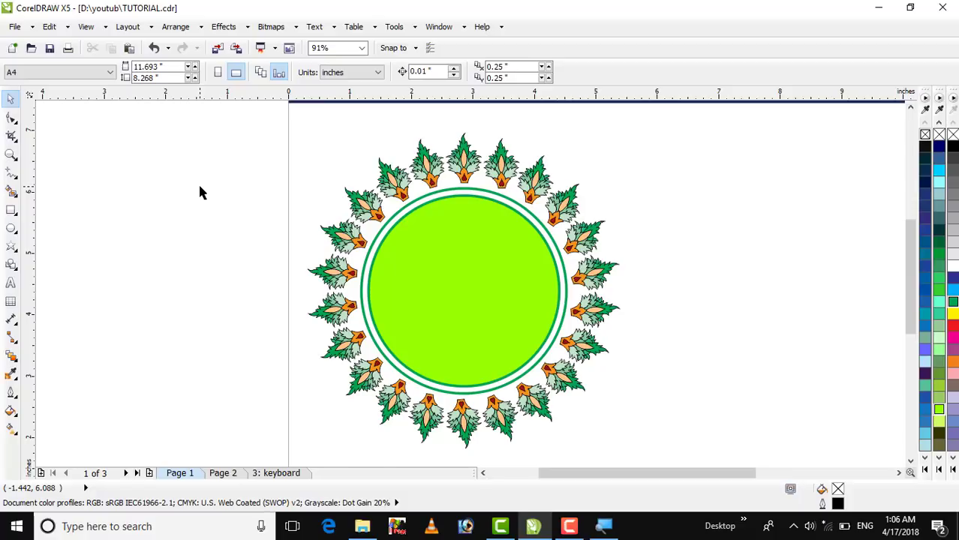
{"action": "key", "text": "shift+F4"}
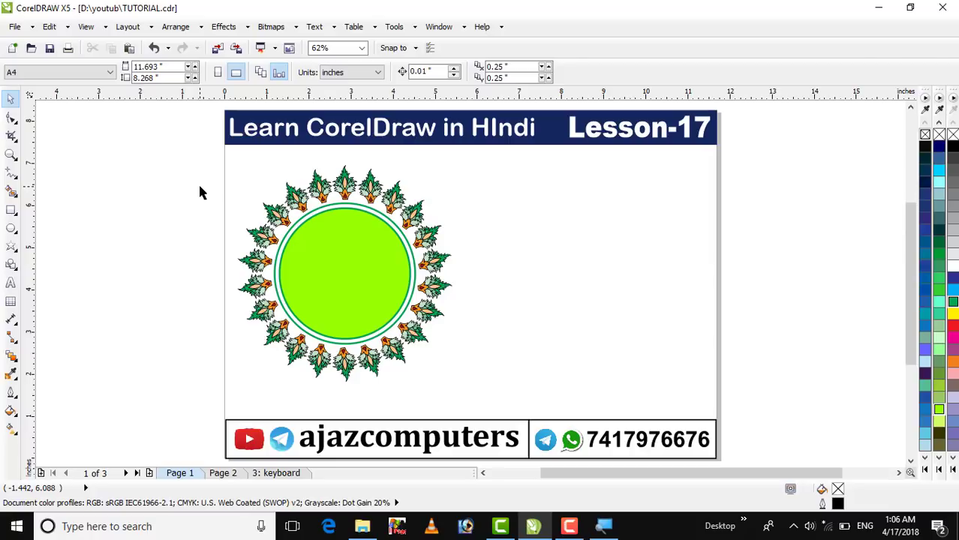
{"action": "left_click", "coordinate": [270, 473]}
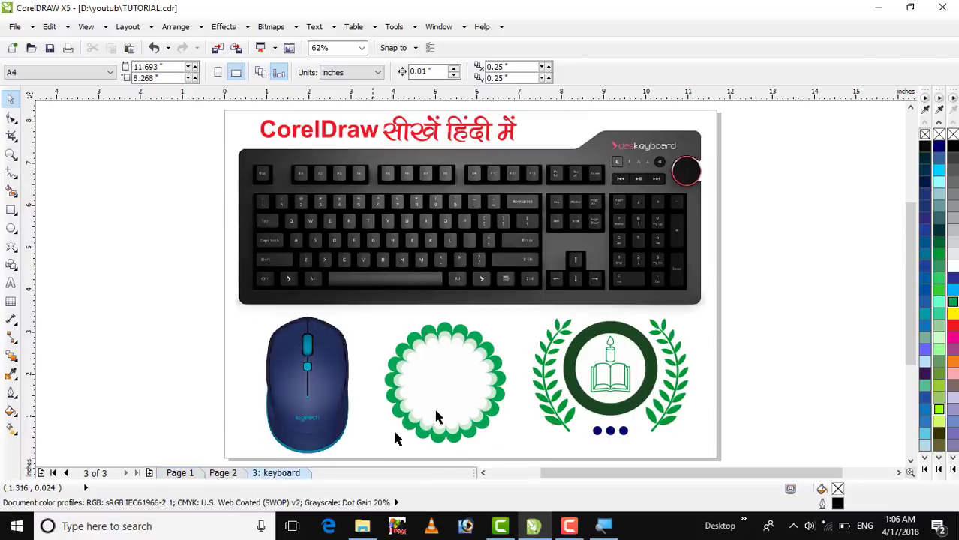
{"action": "left_click", "coordinate": [11, 156]}
{"action": "left_click_drag", "start_coordinate": [522, 307], "coordinate": [703, 447]}
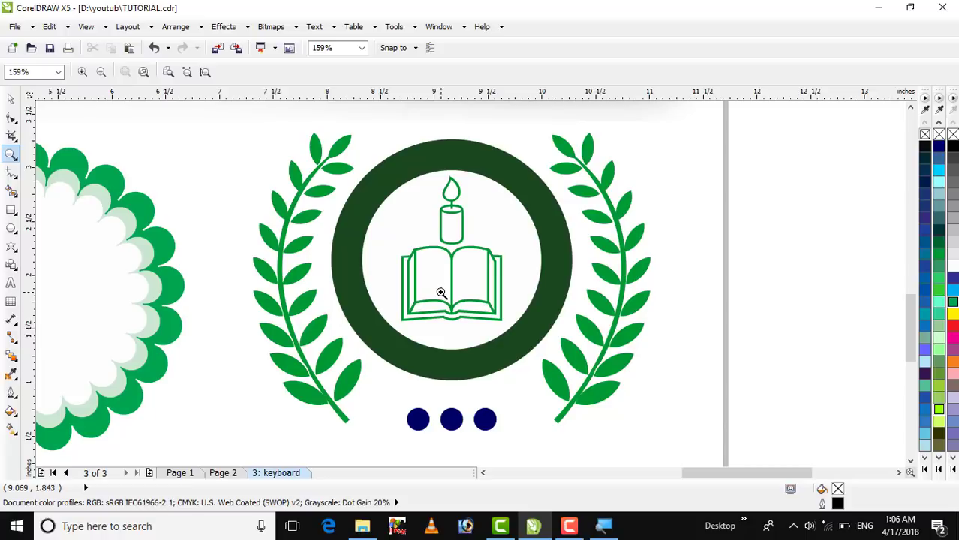
{"action": "key", "text": "F4"}
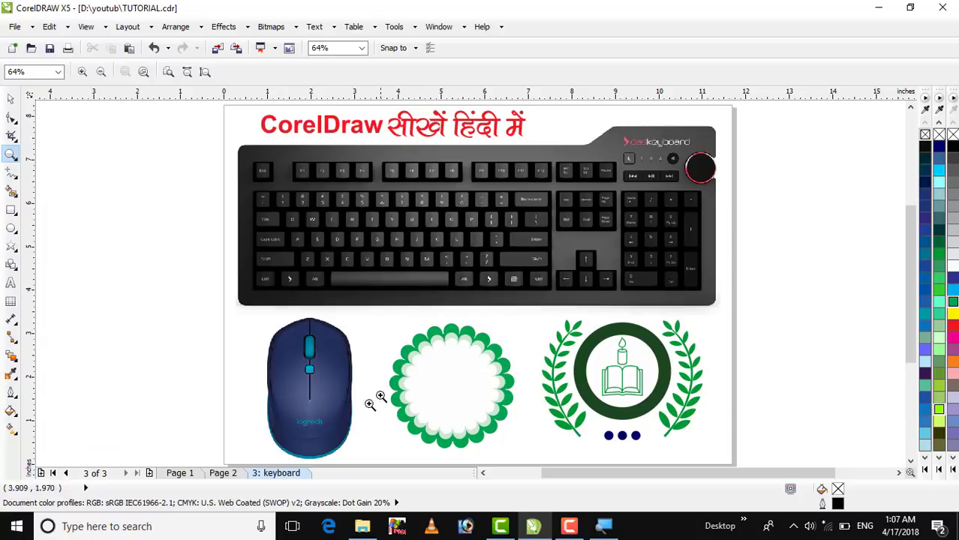
Step: Return to Page 1 and examine the channel name in the footer strip up close
{"action": "left_click", "coordinate": [180, 474]}
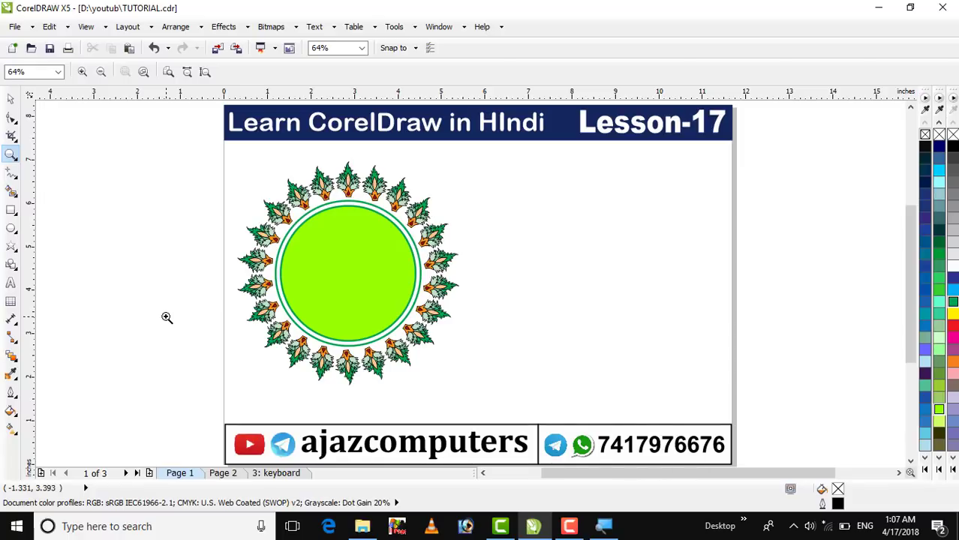
{"action": "left_click_drag", "start_coordinate": [268, 418], "coordinate": [556, 432]}
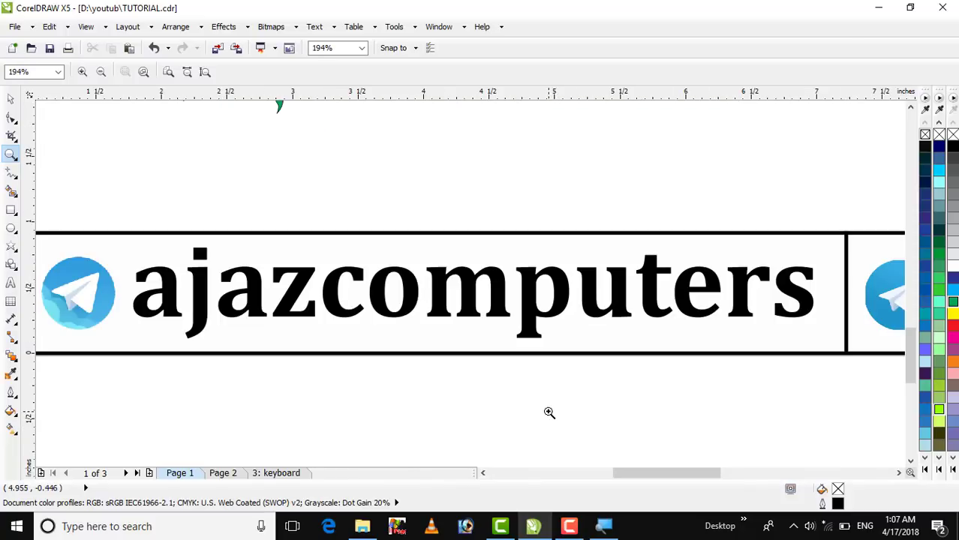
{"action": "key", "text": "F4"}
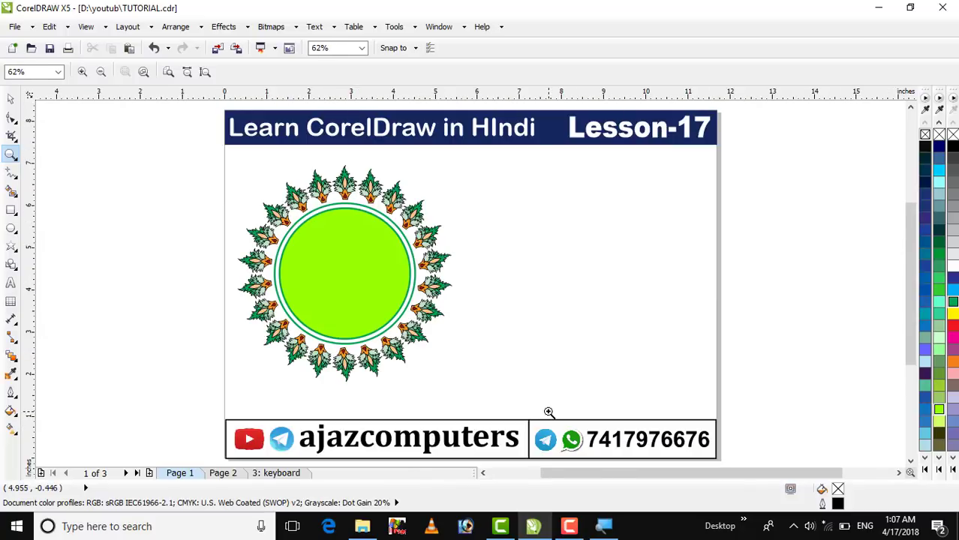